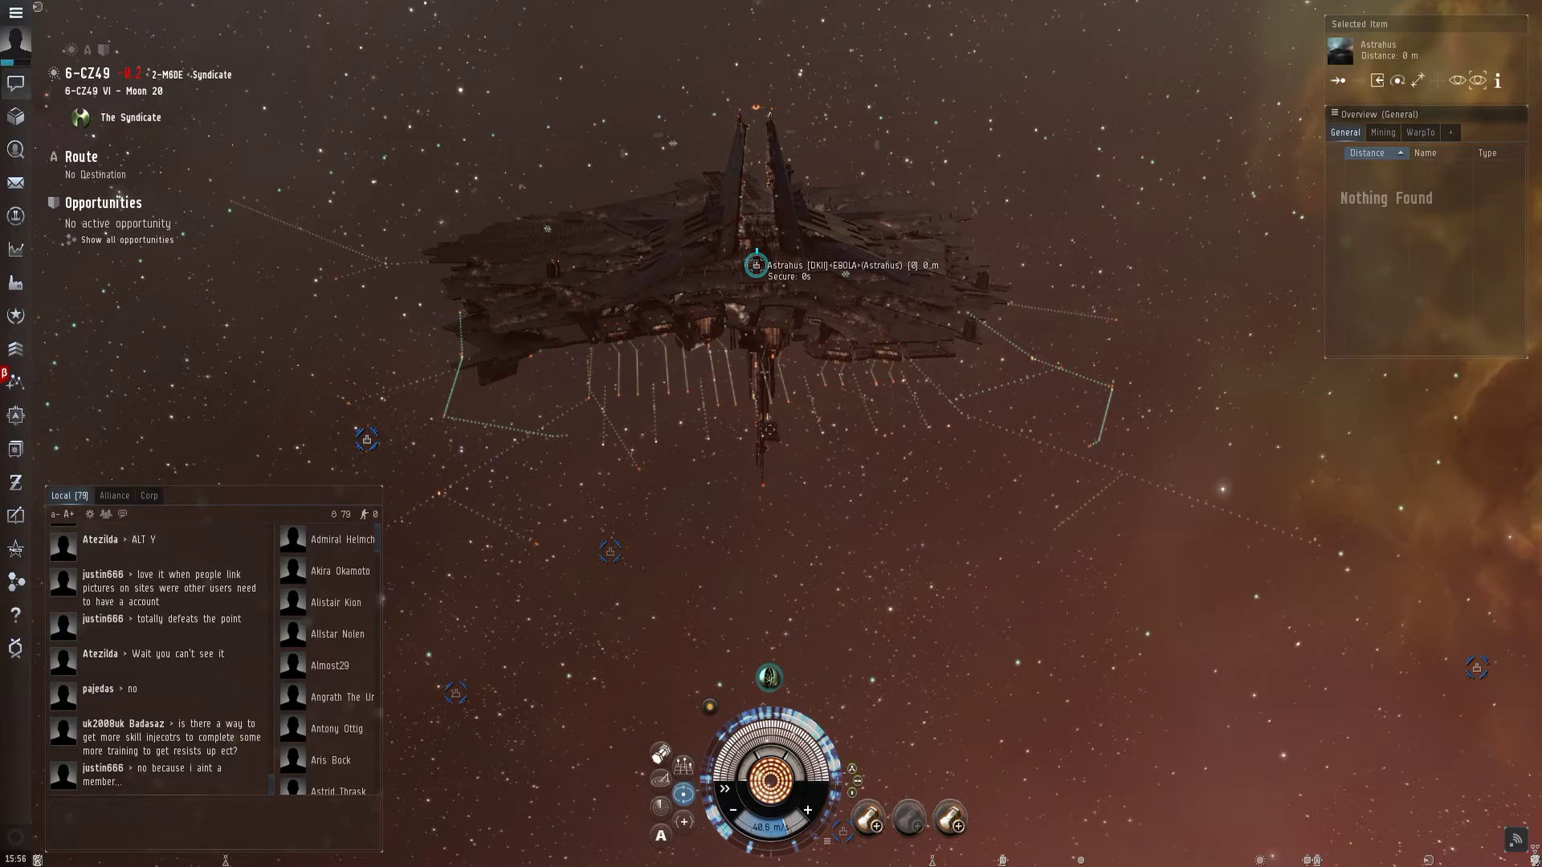
left_click_drag(771, 514, 819, 450)
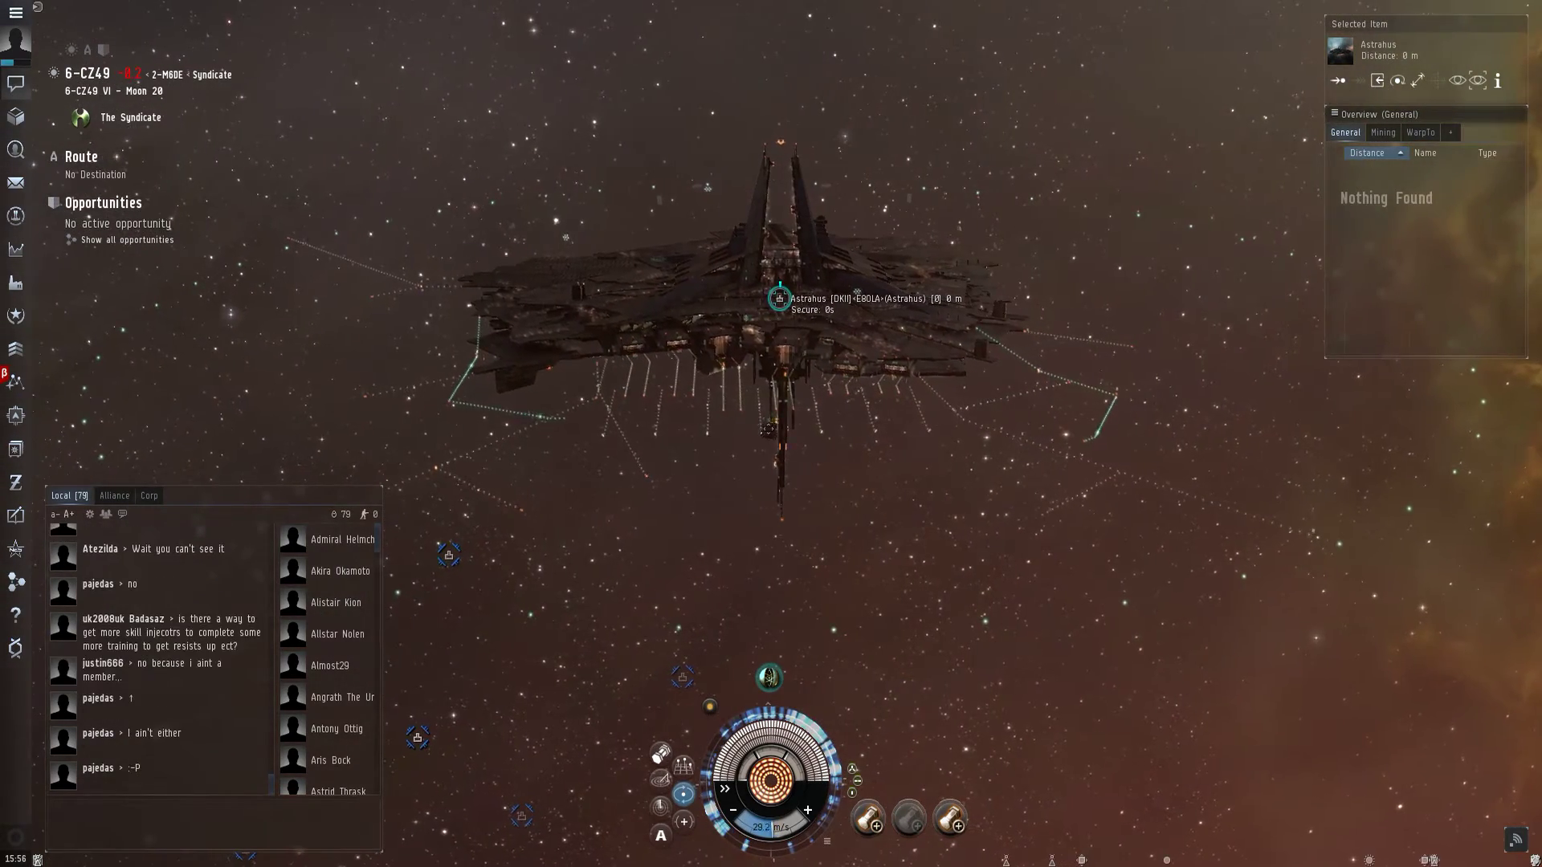
left_click_drag(780, 298, 851, 252)
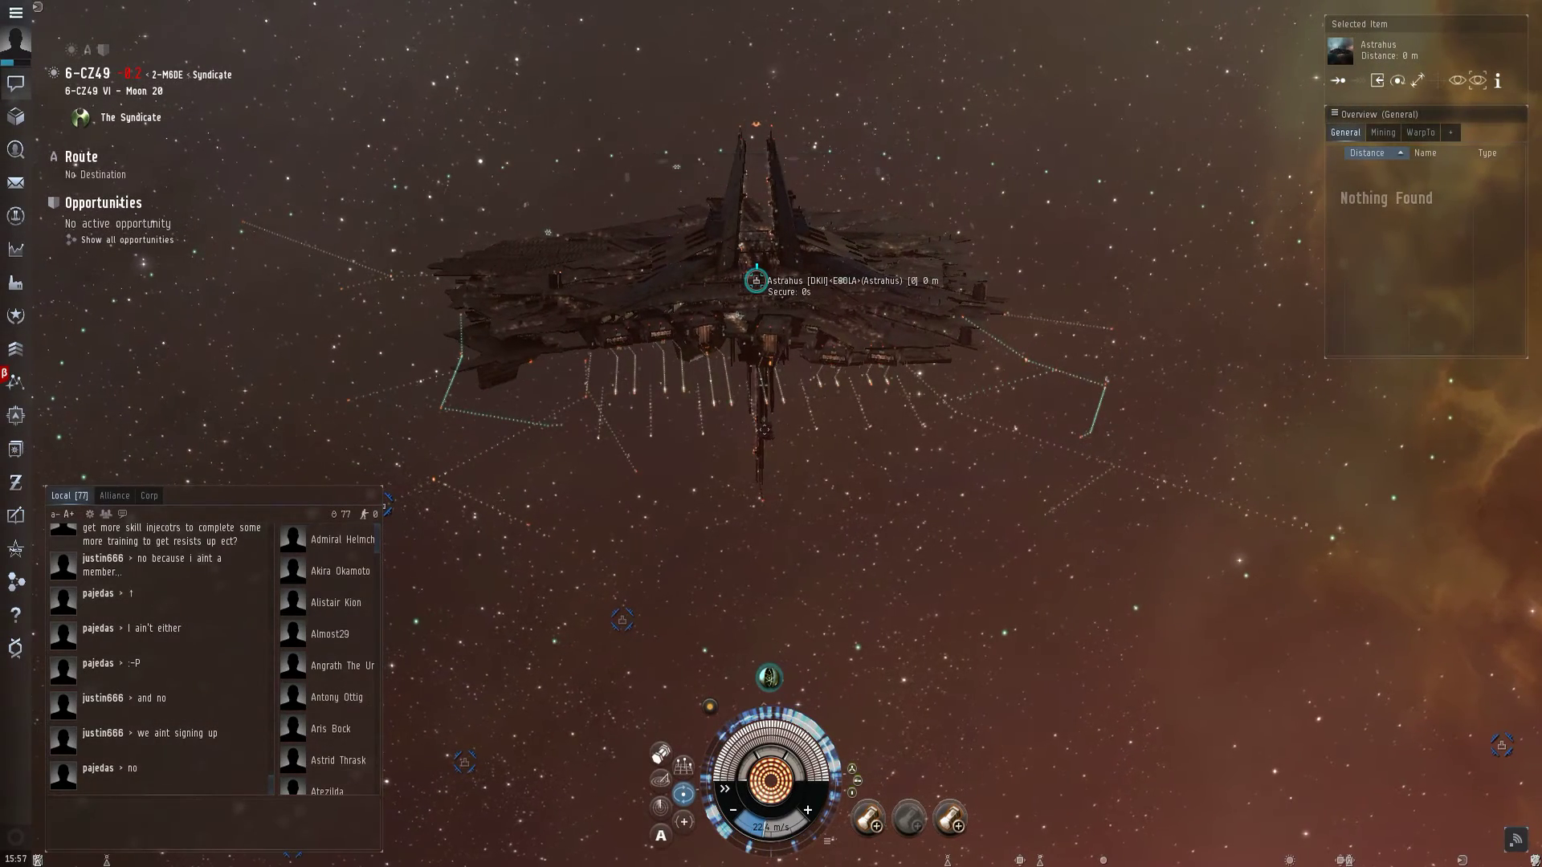
Step: Open the Structure Browser to list the structures available to the corporation
left_click(15, 13)
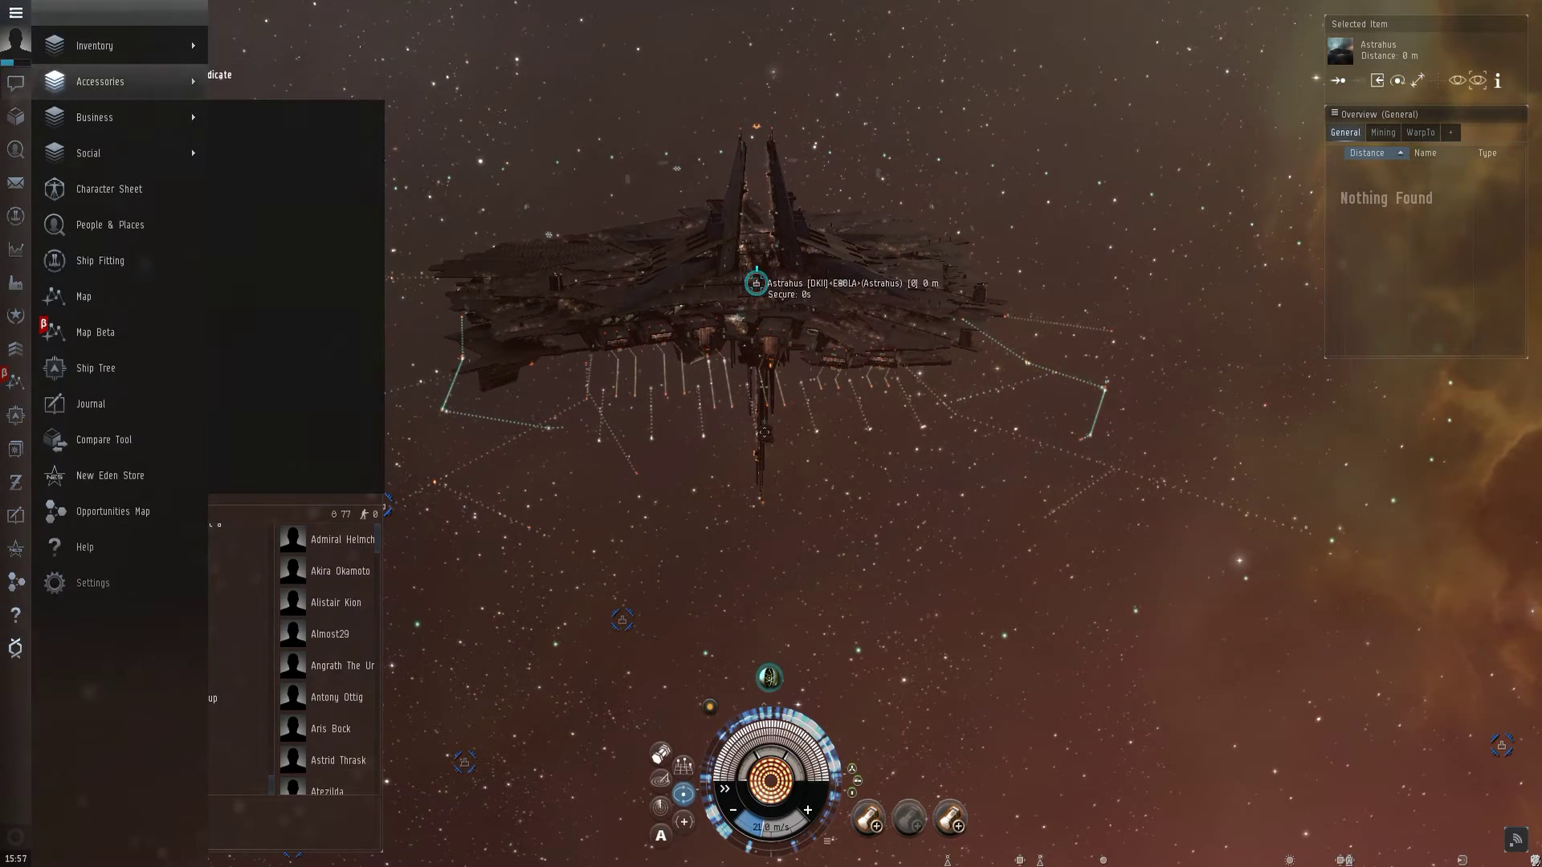
mouse_move(121, 118)
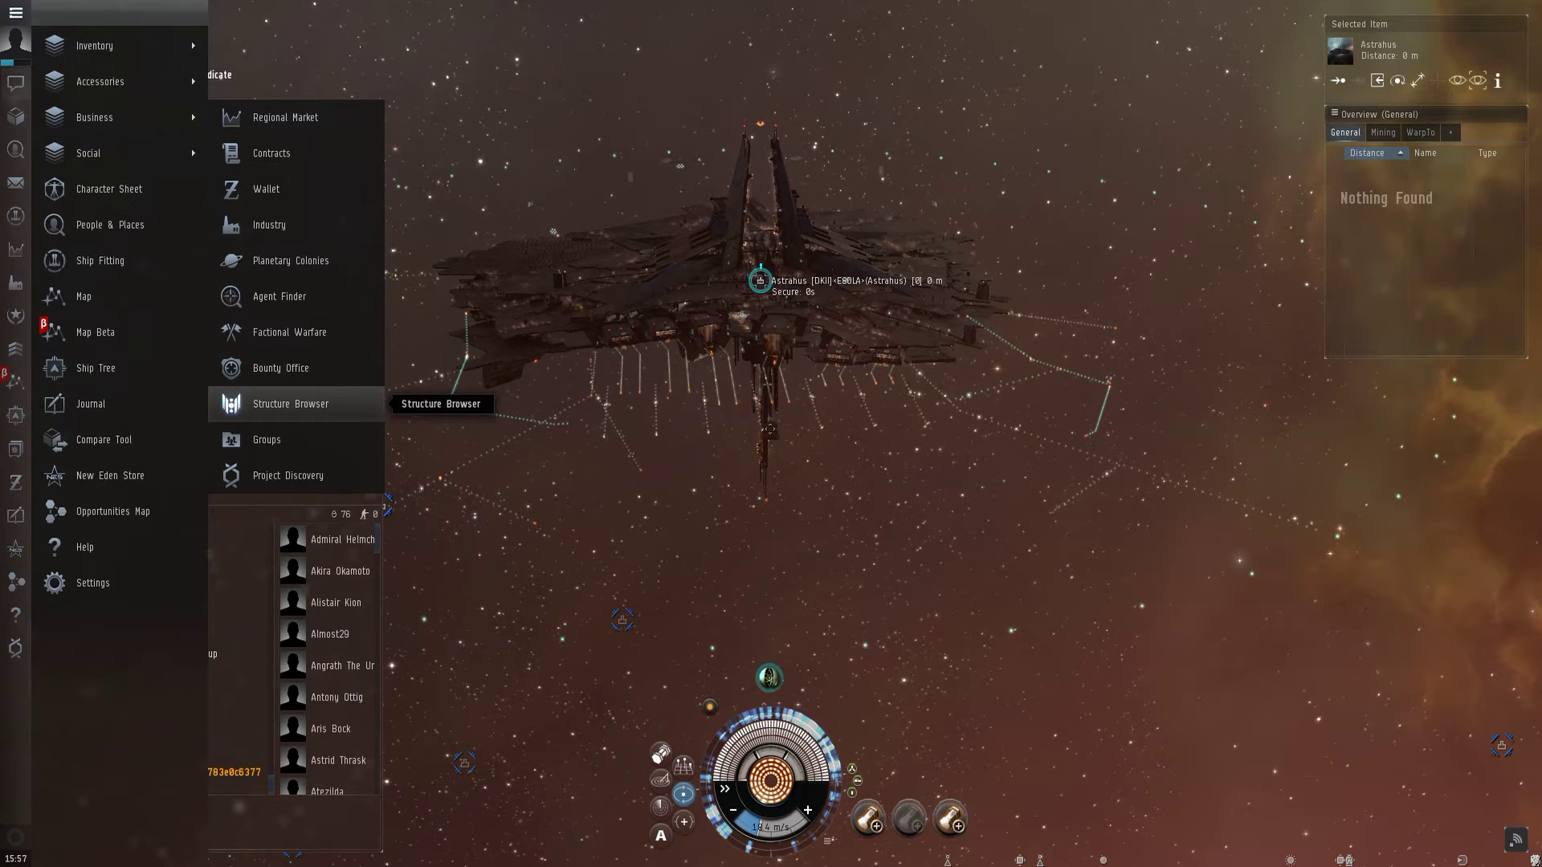
left_click(305, 404)
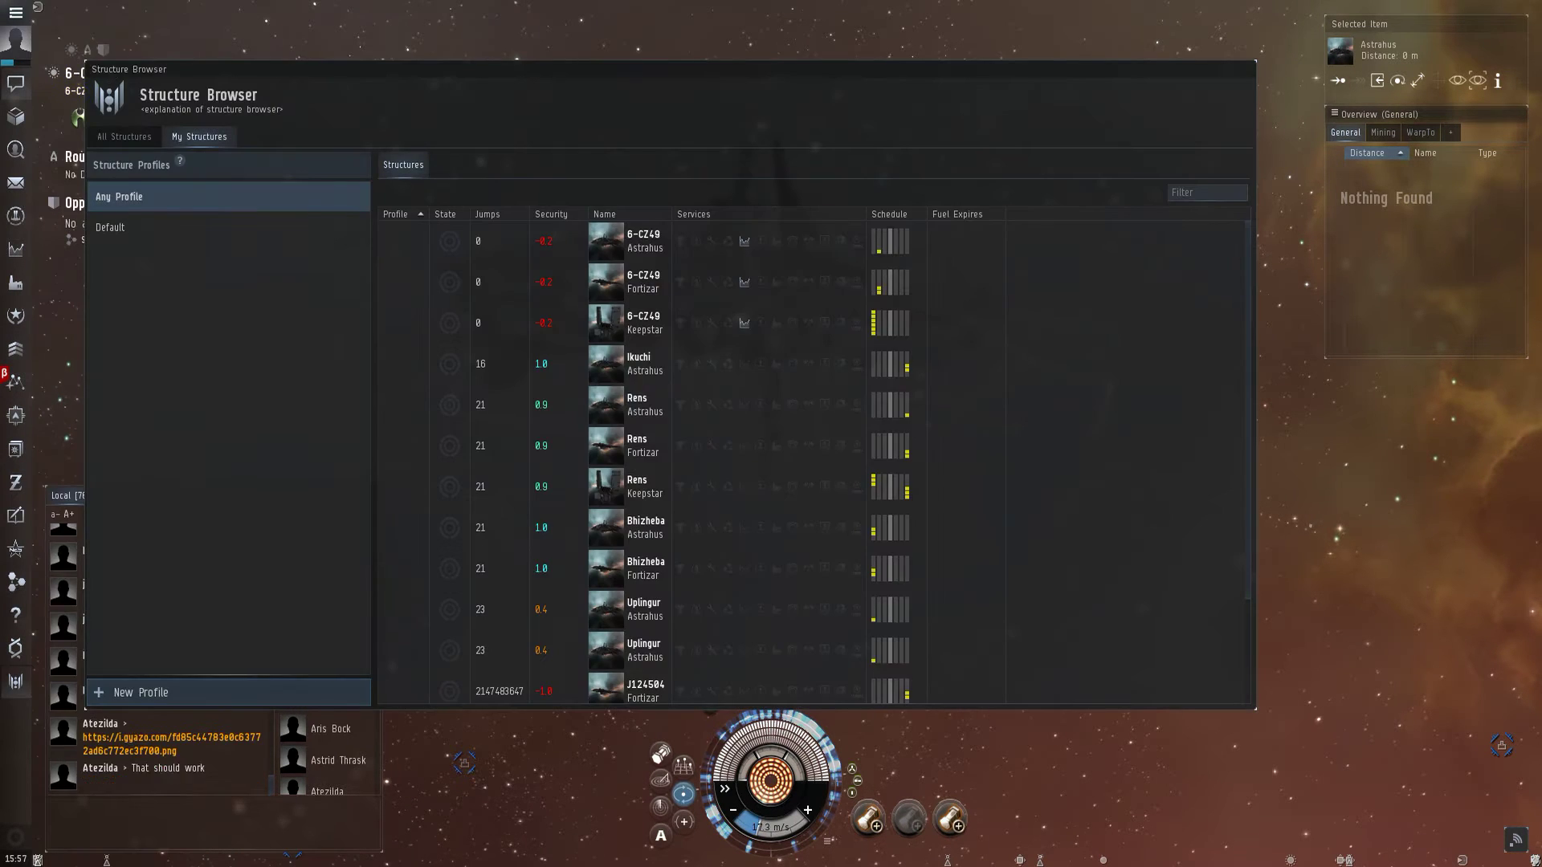
Step: Open the Groups window and create a new group named Mine
mouse_move(121, 117)
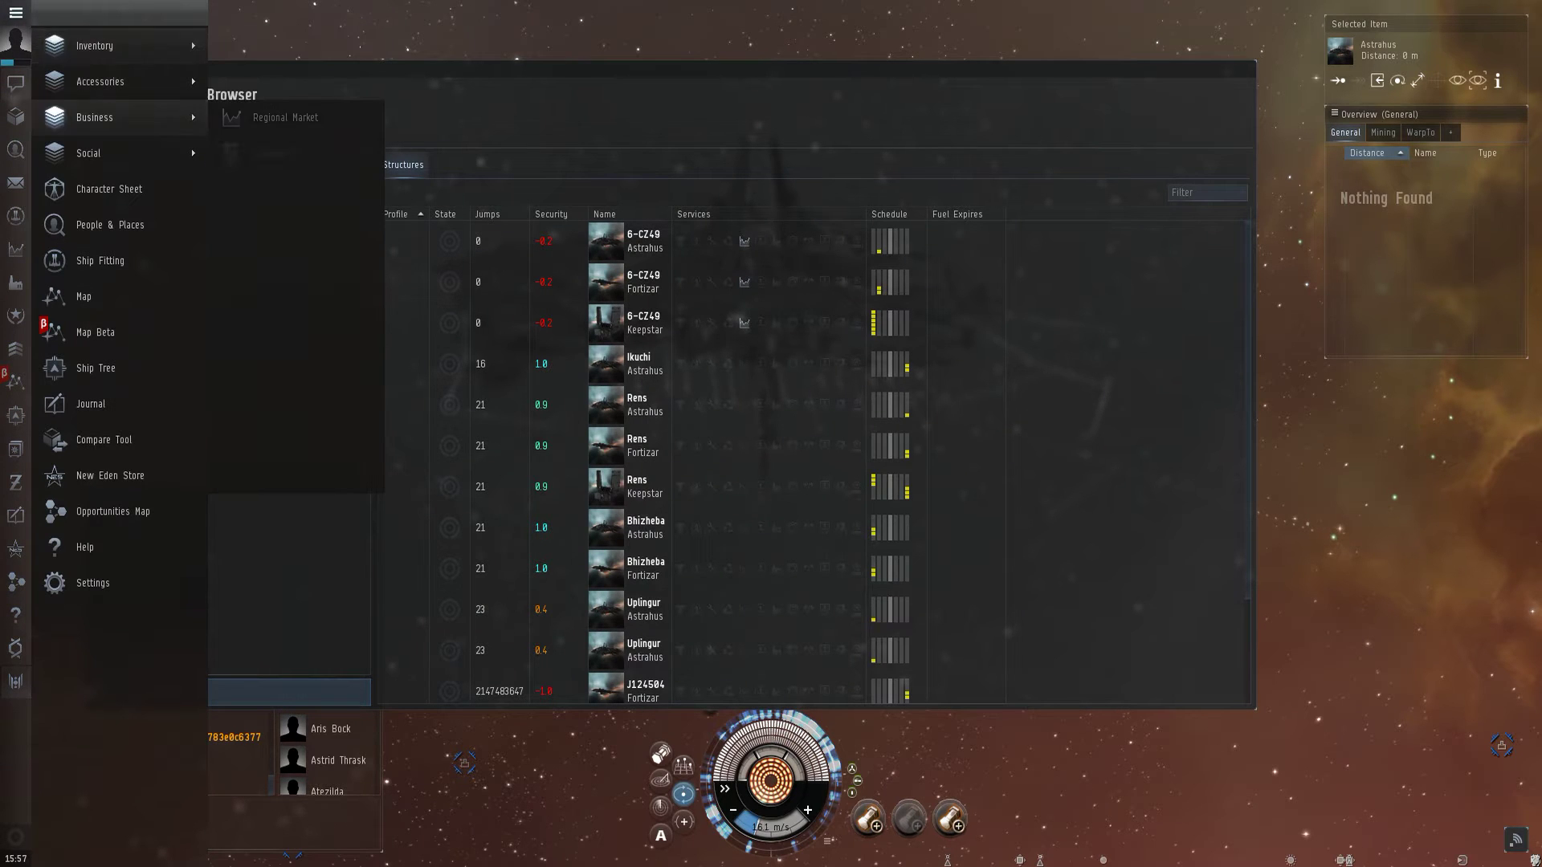
left_click(267, 439)
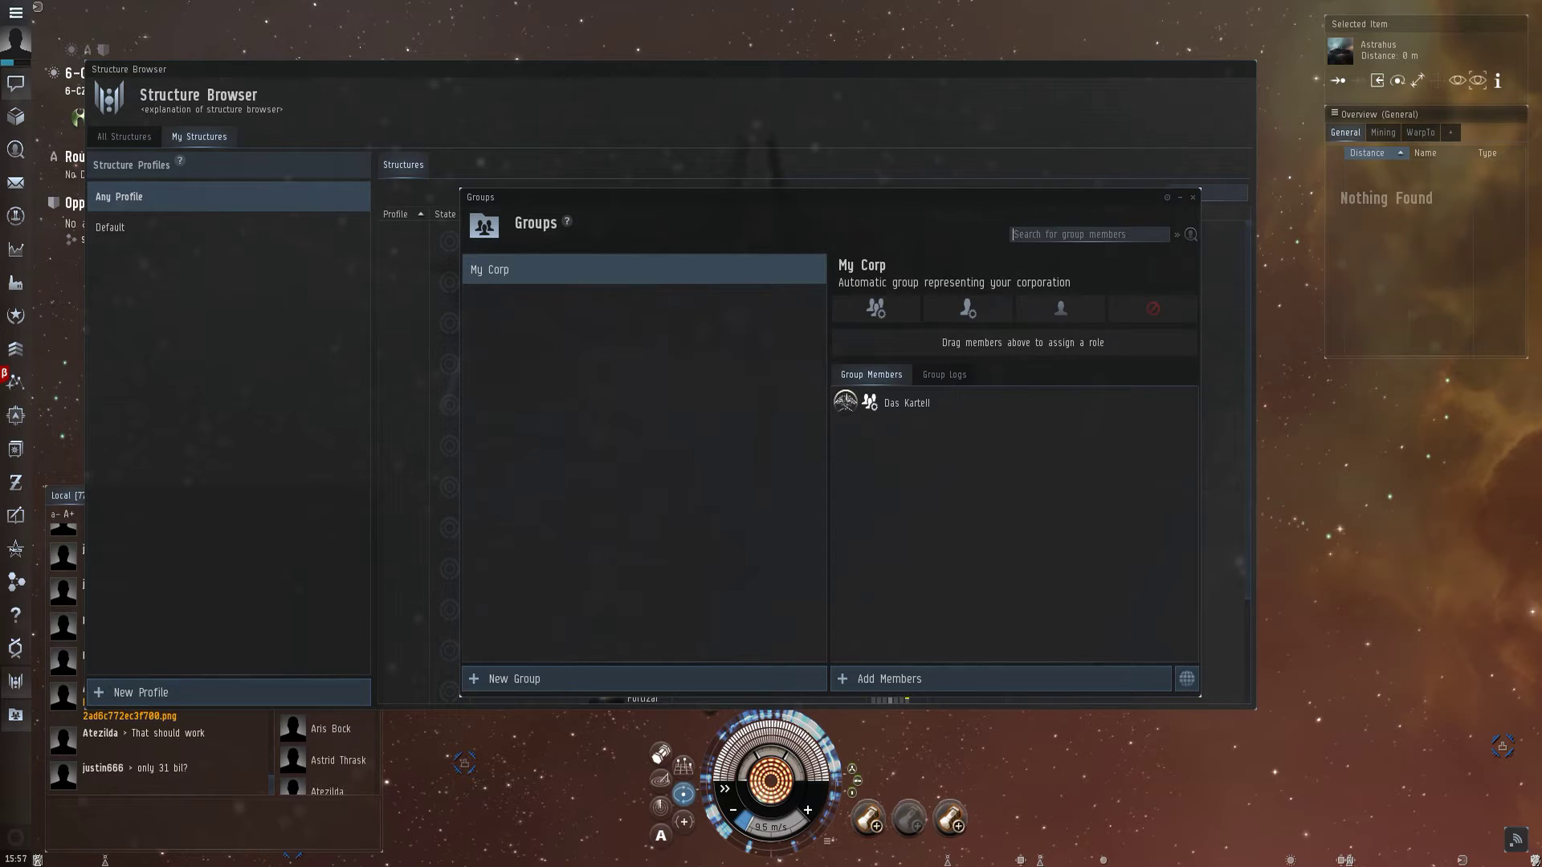
left_click(514, 679)
type("Mine")
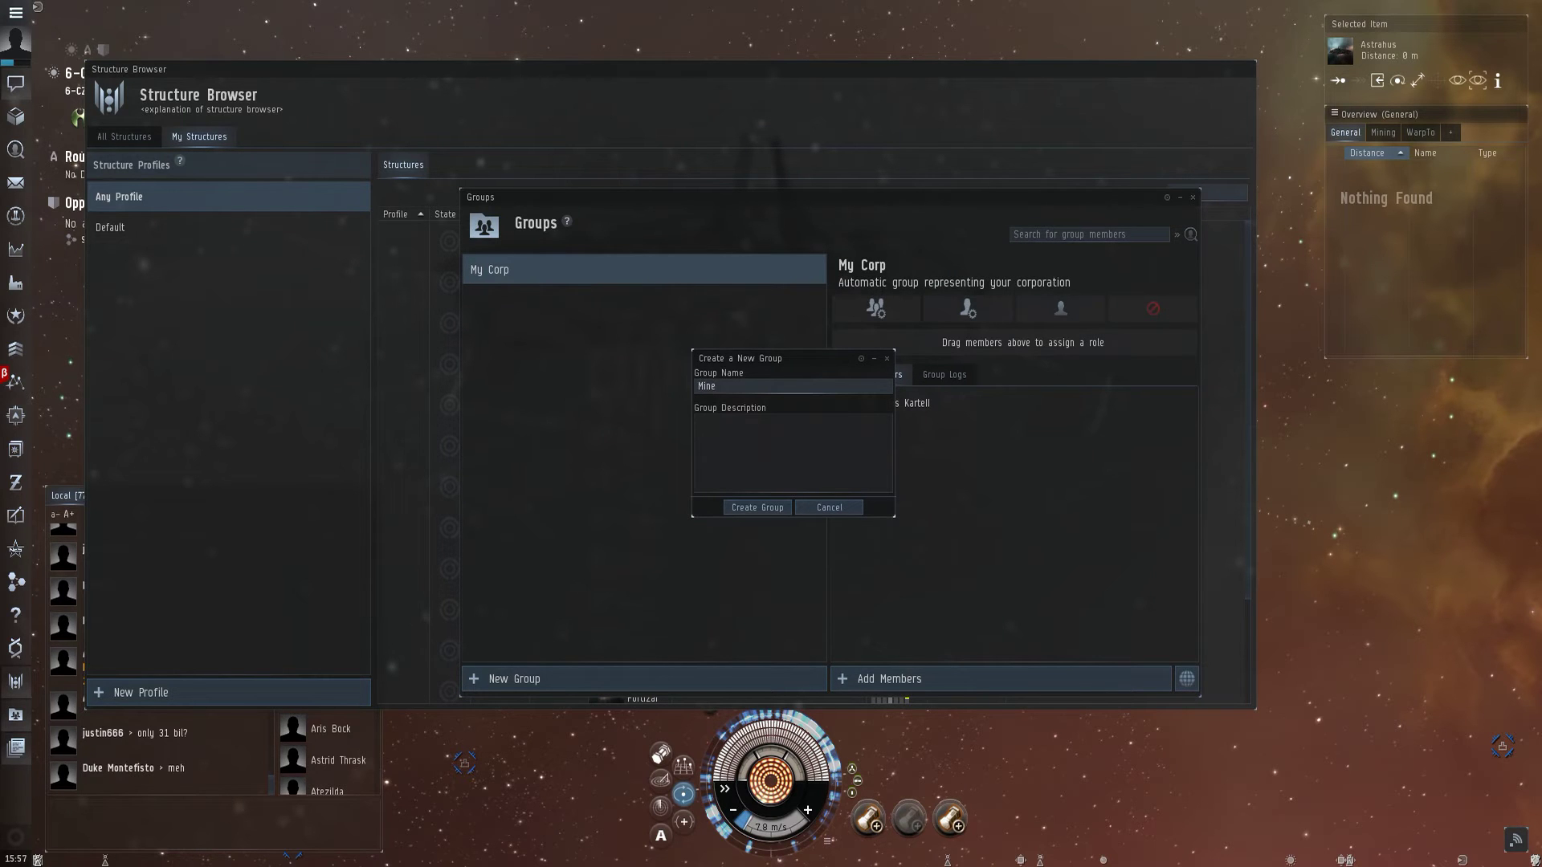
left_click(757, 507)
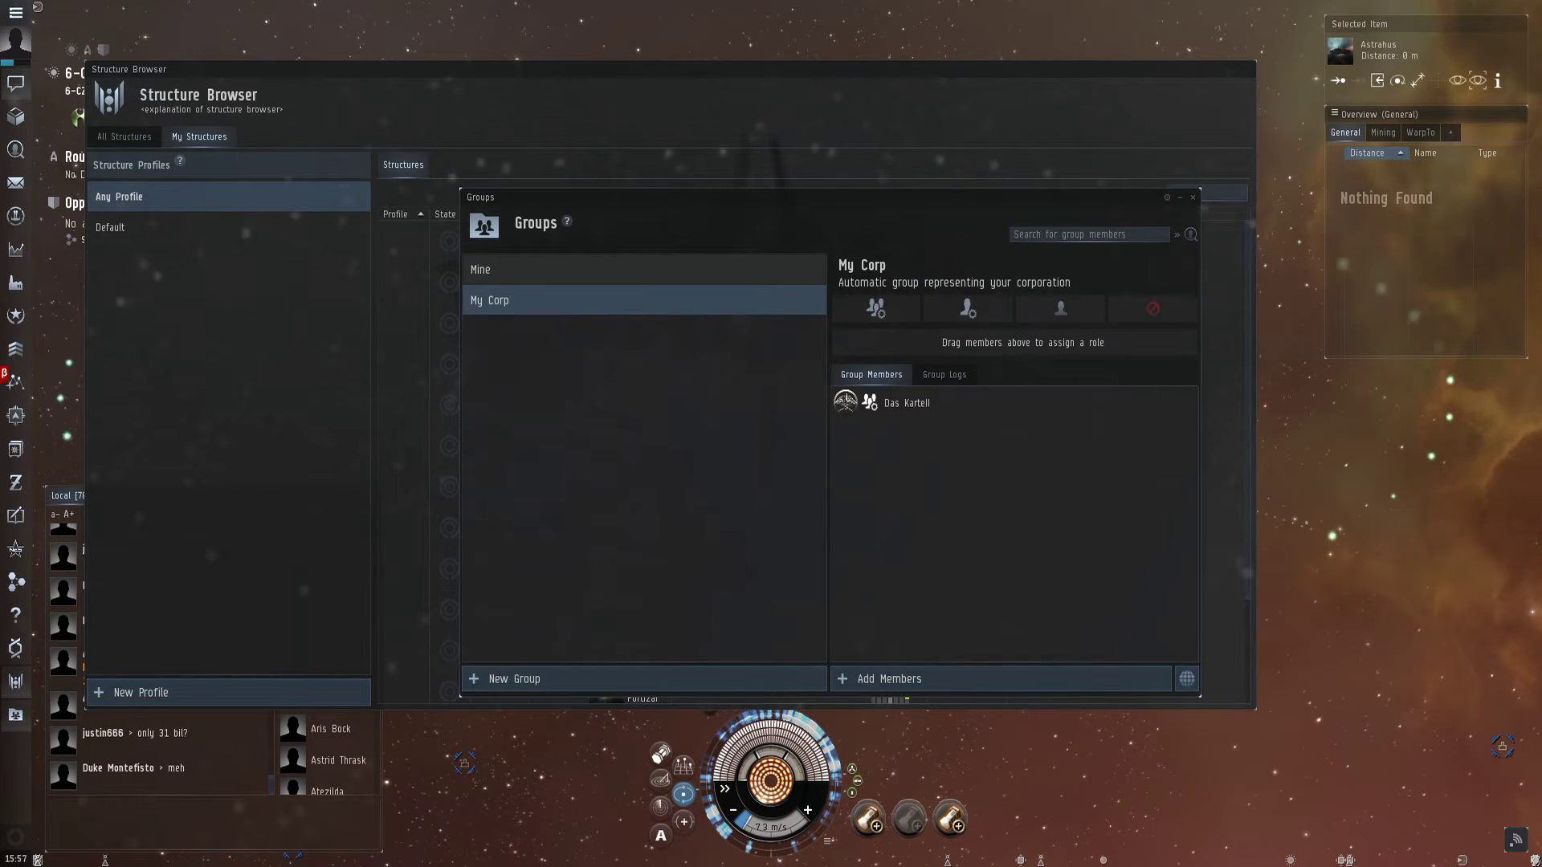
Step: Add a pilot from the local chat's pilot list to the Mine group with the member role
left_click(554, 271)
left_click(546, 300)
left_click(546, 272)
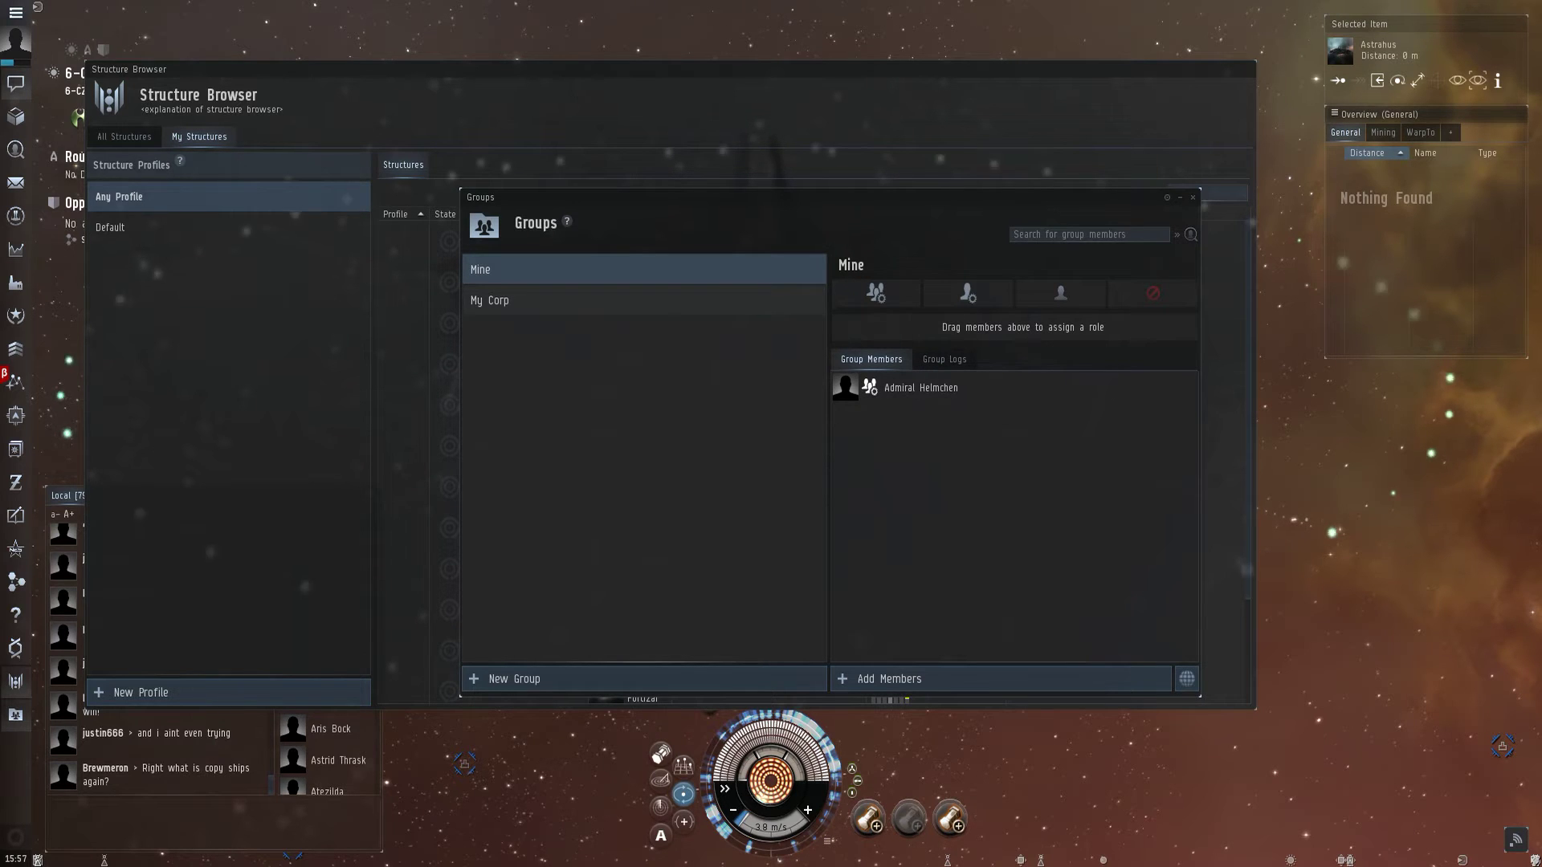
left_click(884, 678)
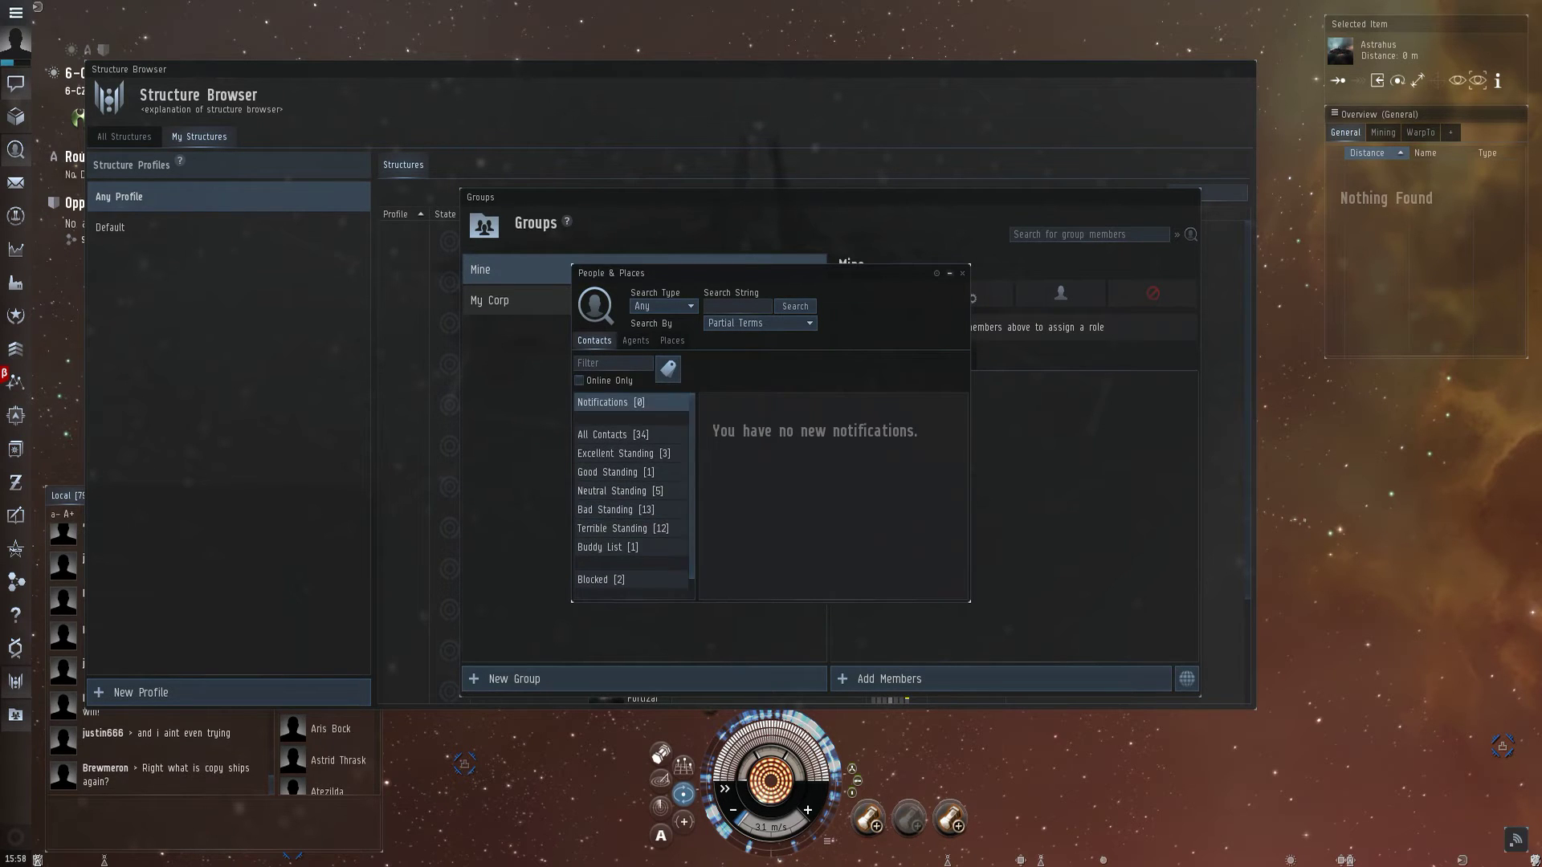
left_click(962, 274)
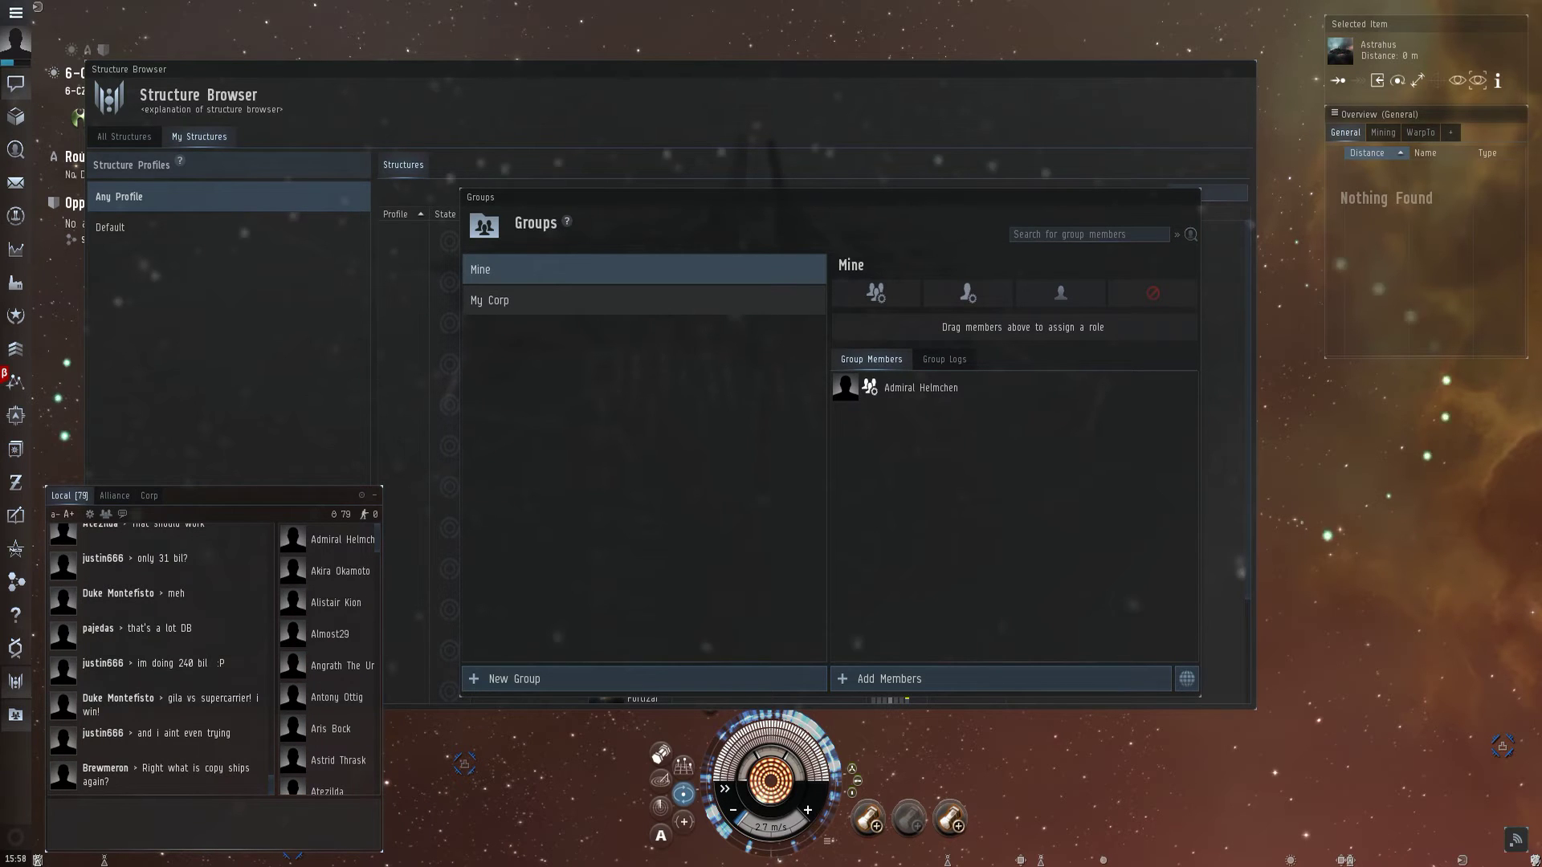
left_click_drag(330, 728, 1060, 294)
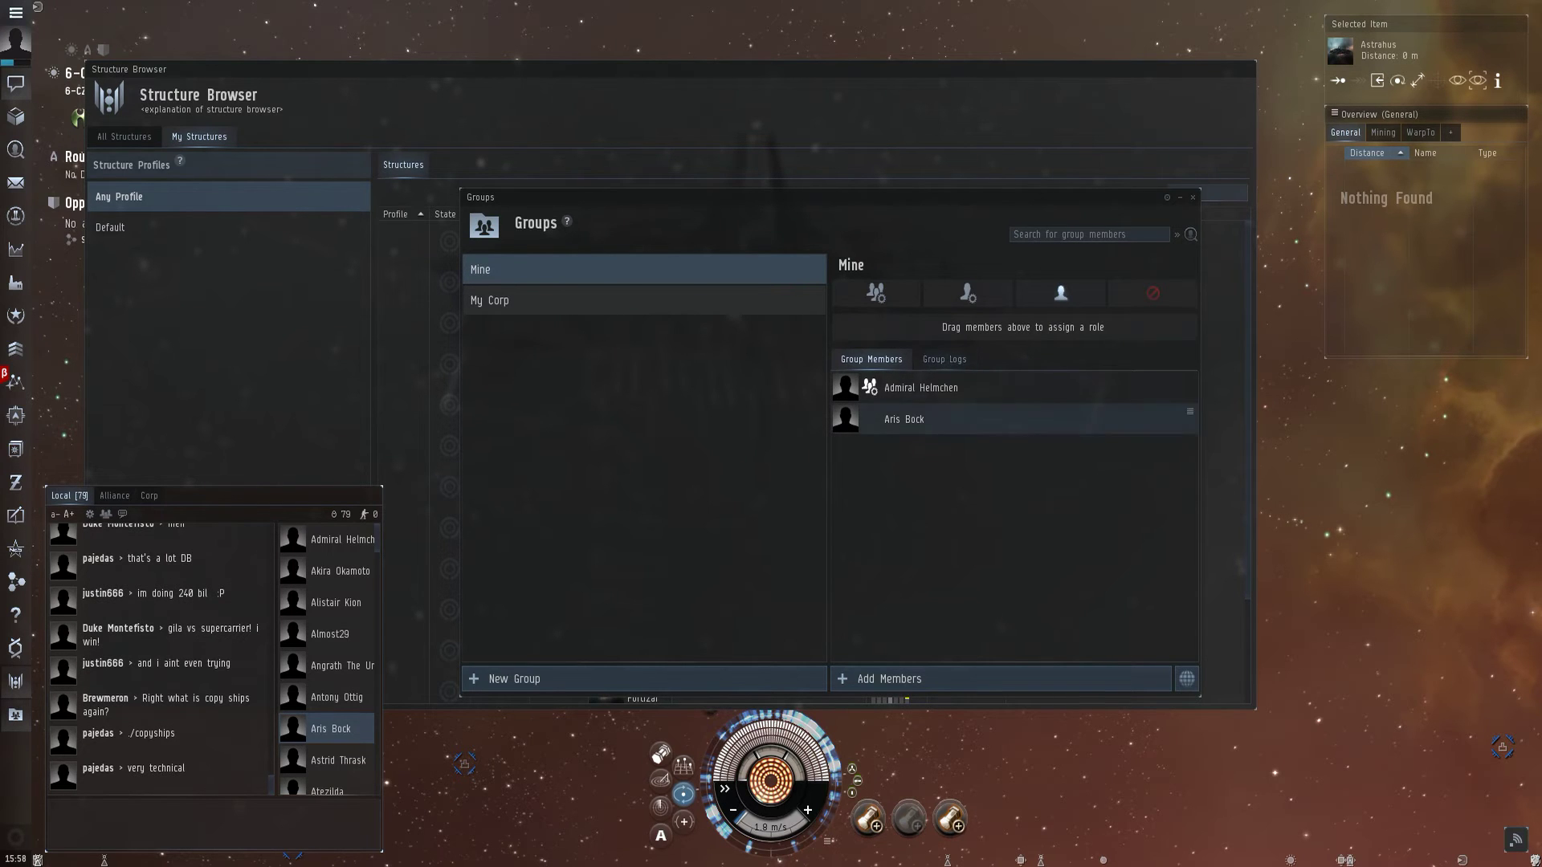
Step: Check the Mine group's logs, return to its member list and close the Groups window
left_click(944, 359)
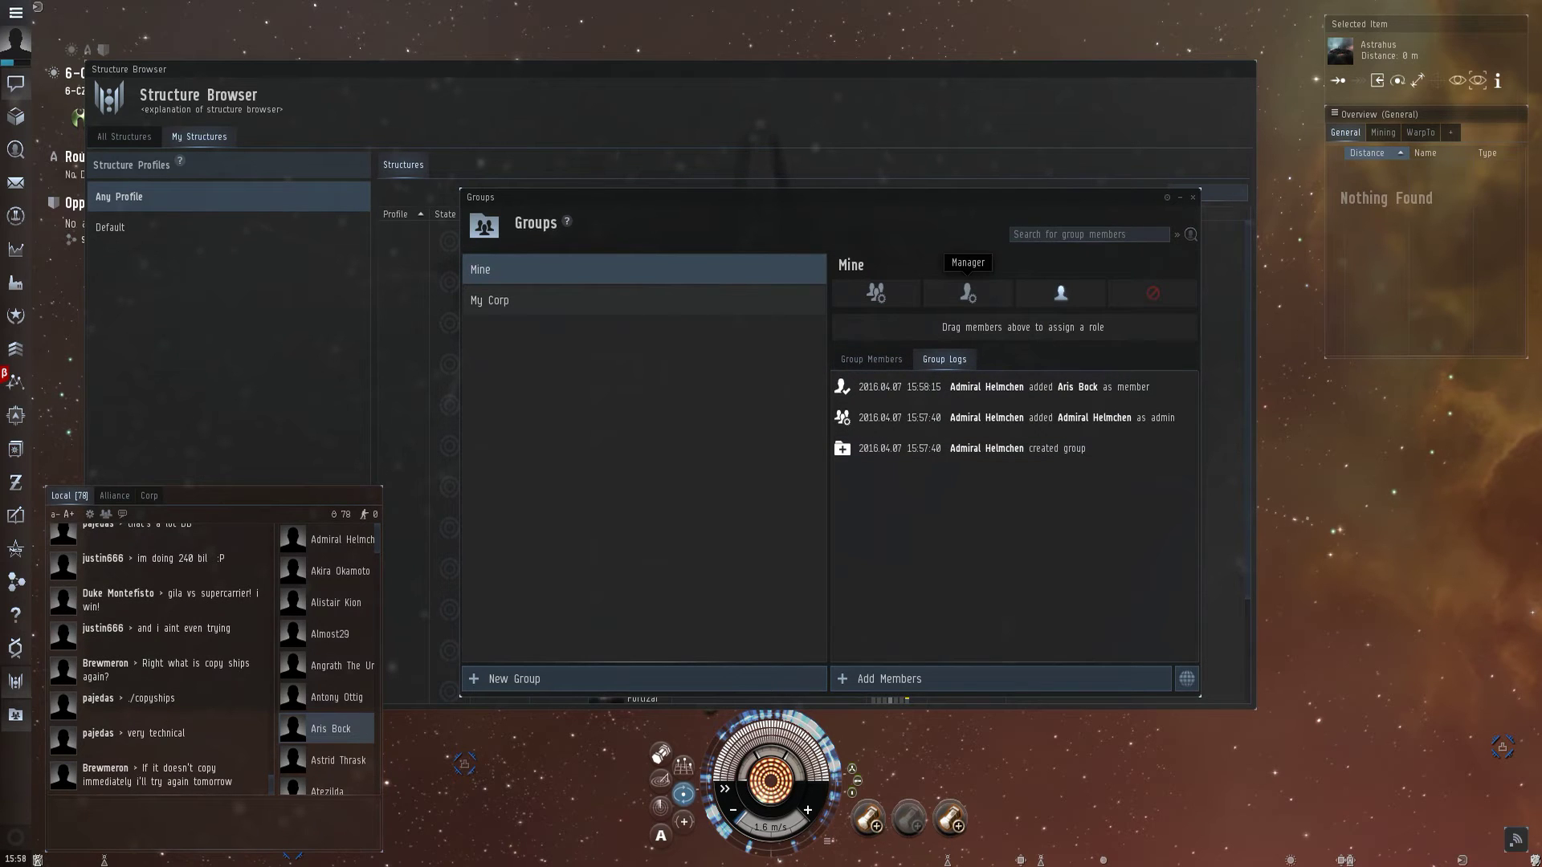
left_click(872, 359)
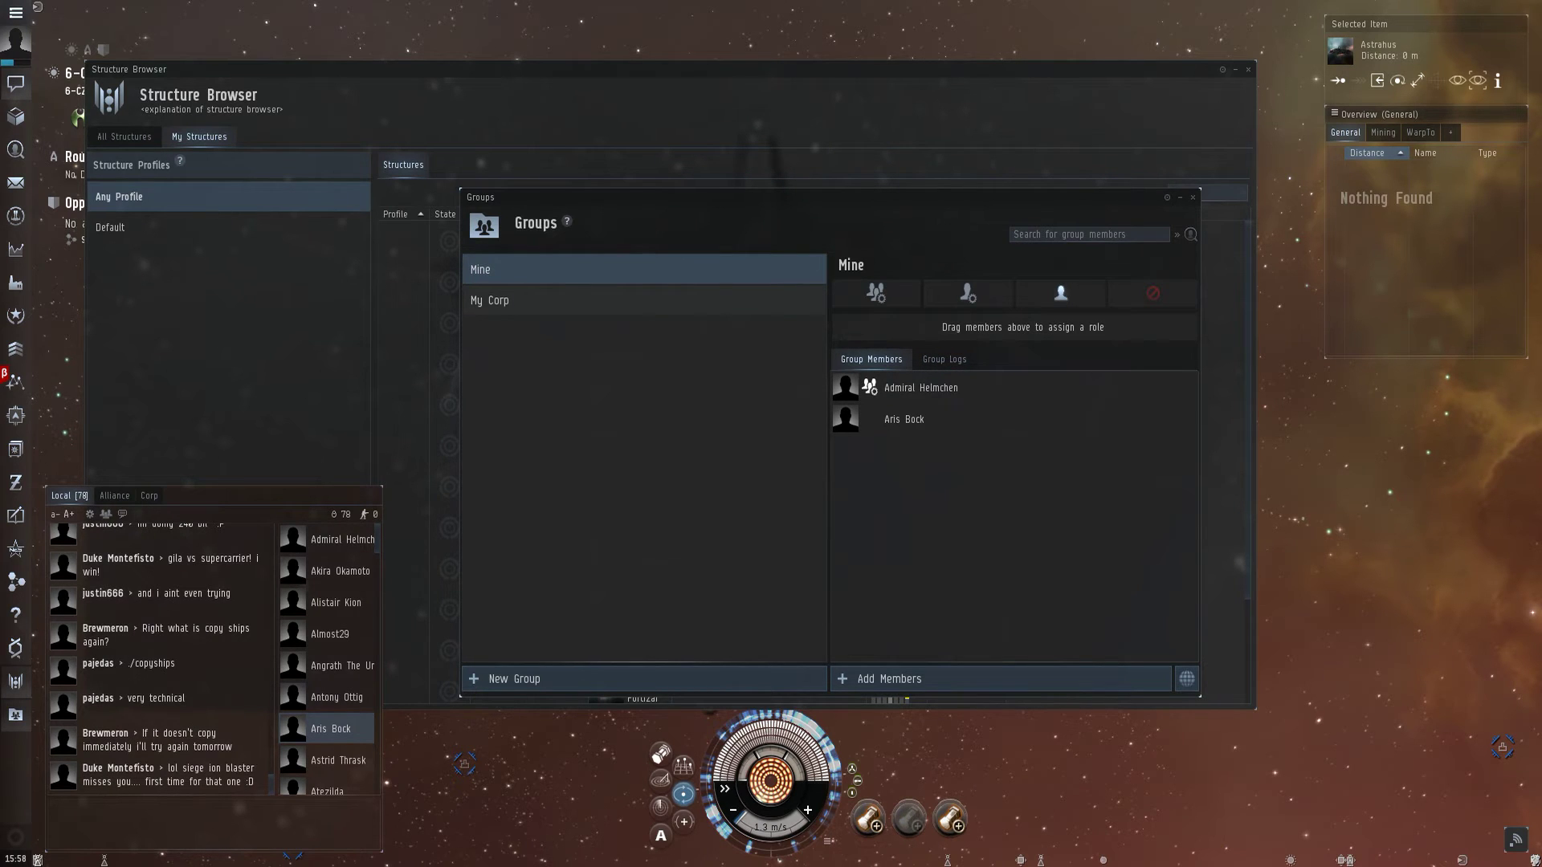
left_click(1192, 196)
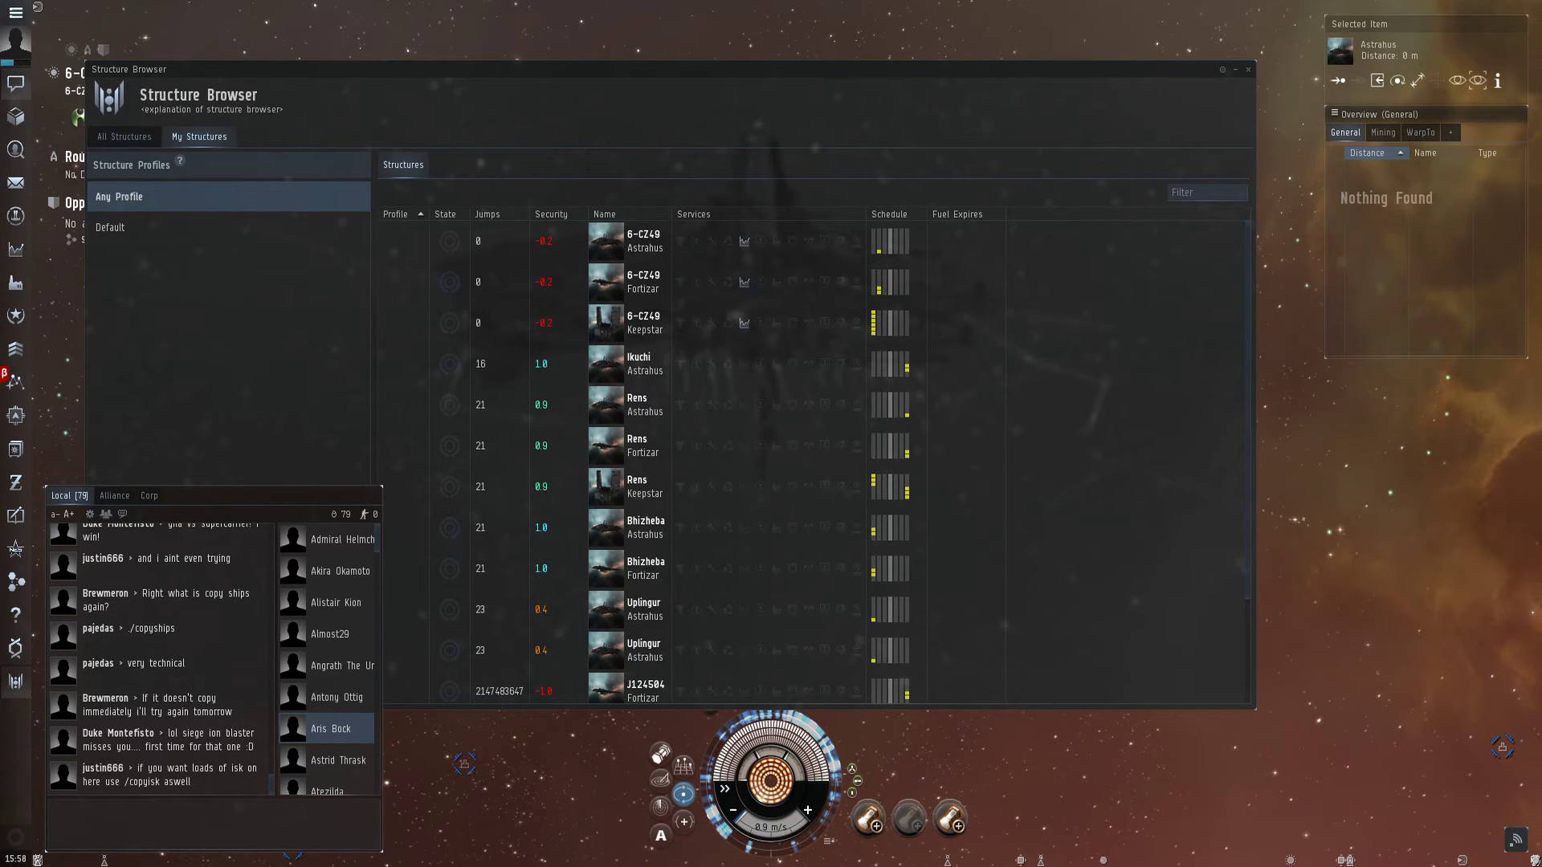
Step: Examine the structure list down to the 6-CZ49 Astrahus on the Default profile, including its services and available actions
left_click_drag(321, 70, 261, 91)
scroll(834, 265, "down", 3)
scroll(833, 265, "up", 3)
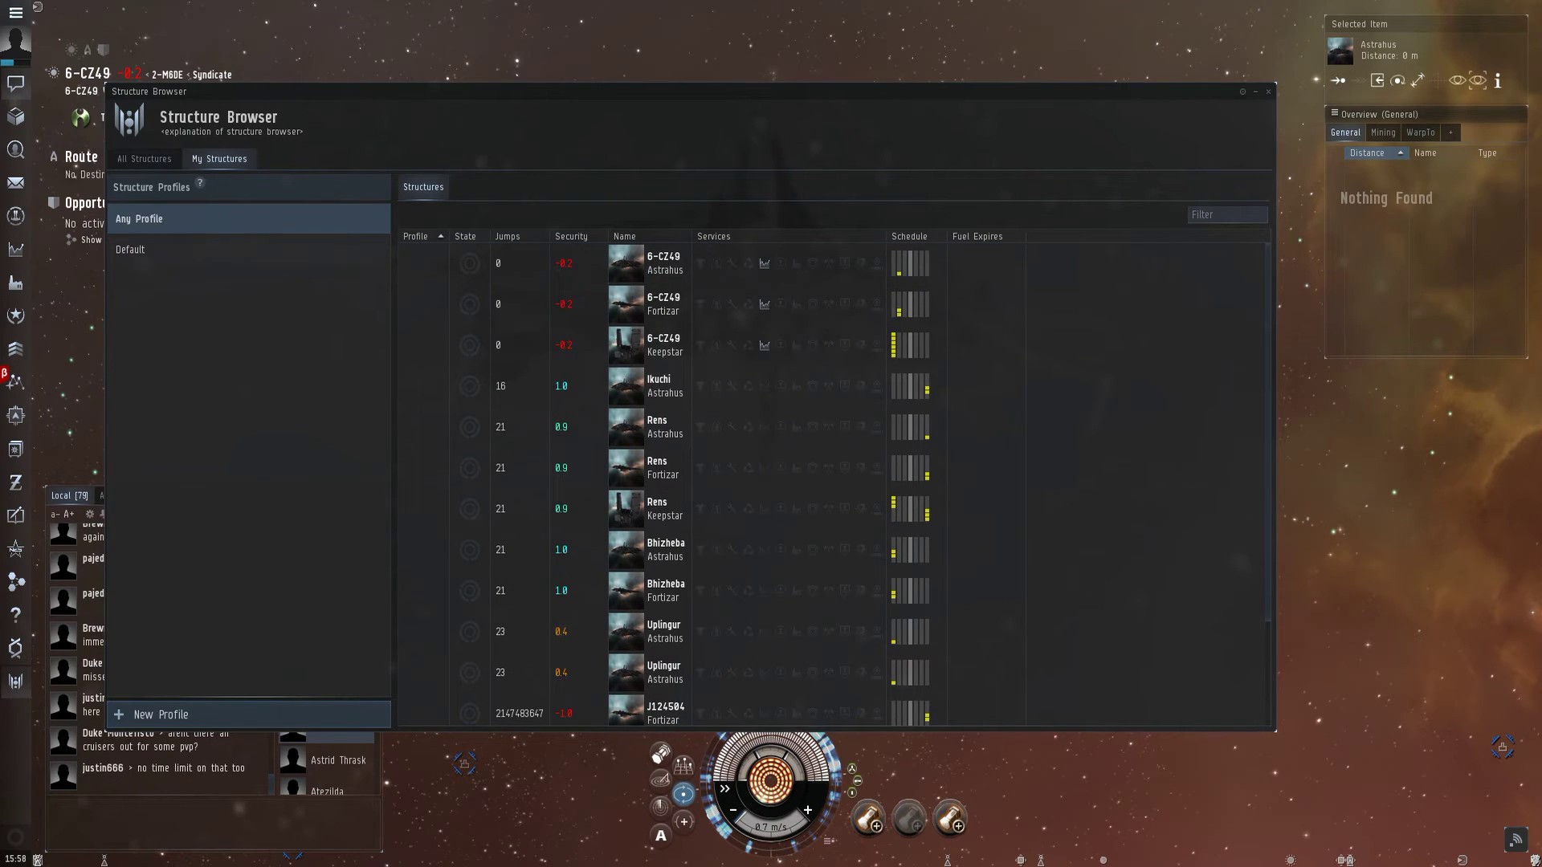
left_click(827, 263)
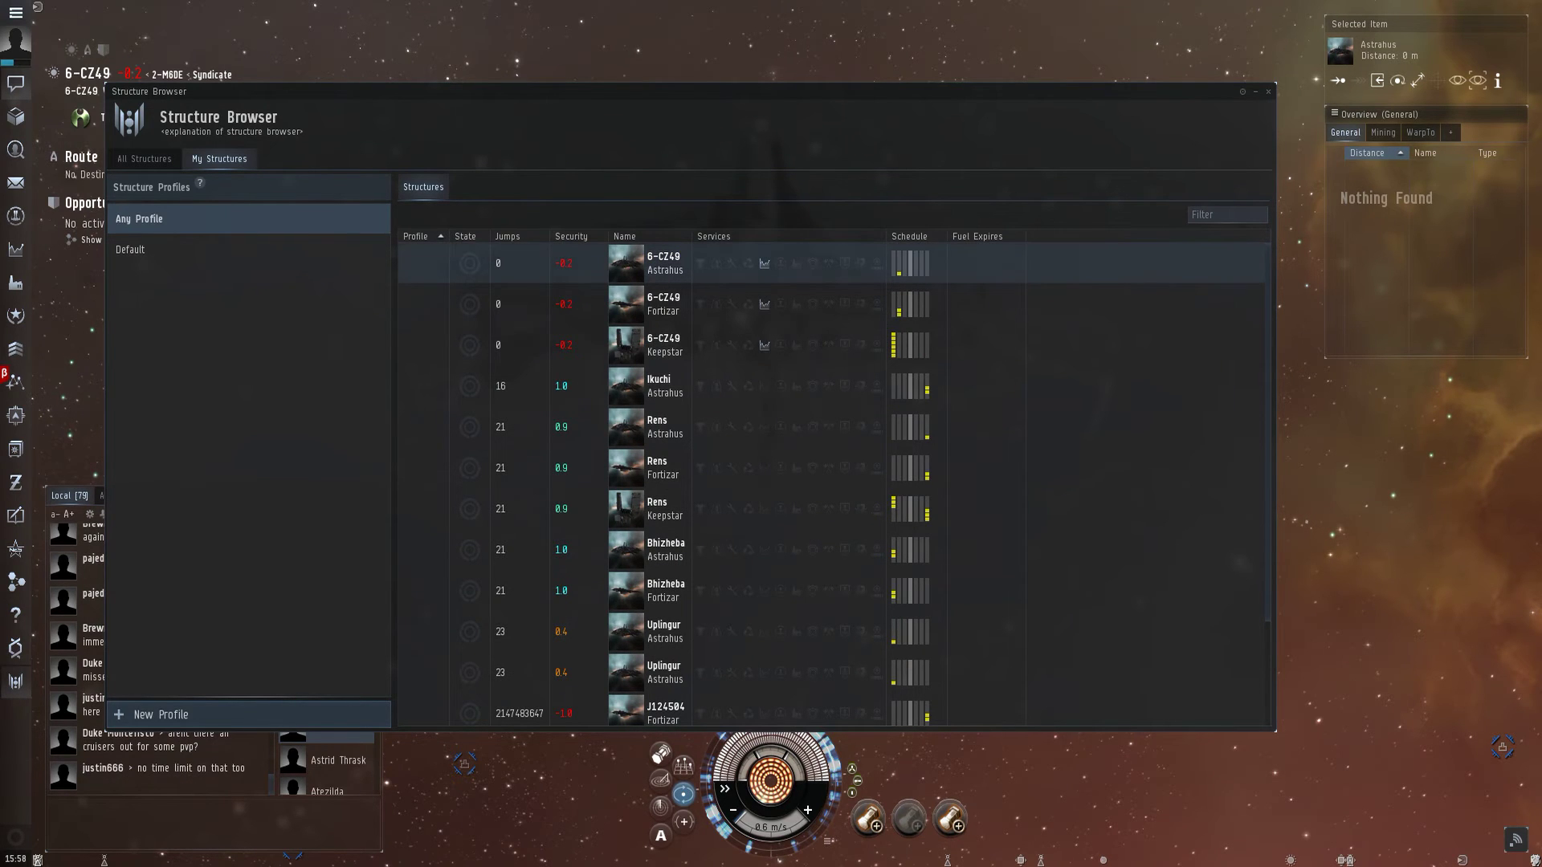
scroll(833, 265, "down", 2)
scroll(833, 265, "up", 2)
left_click(833, 265)
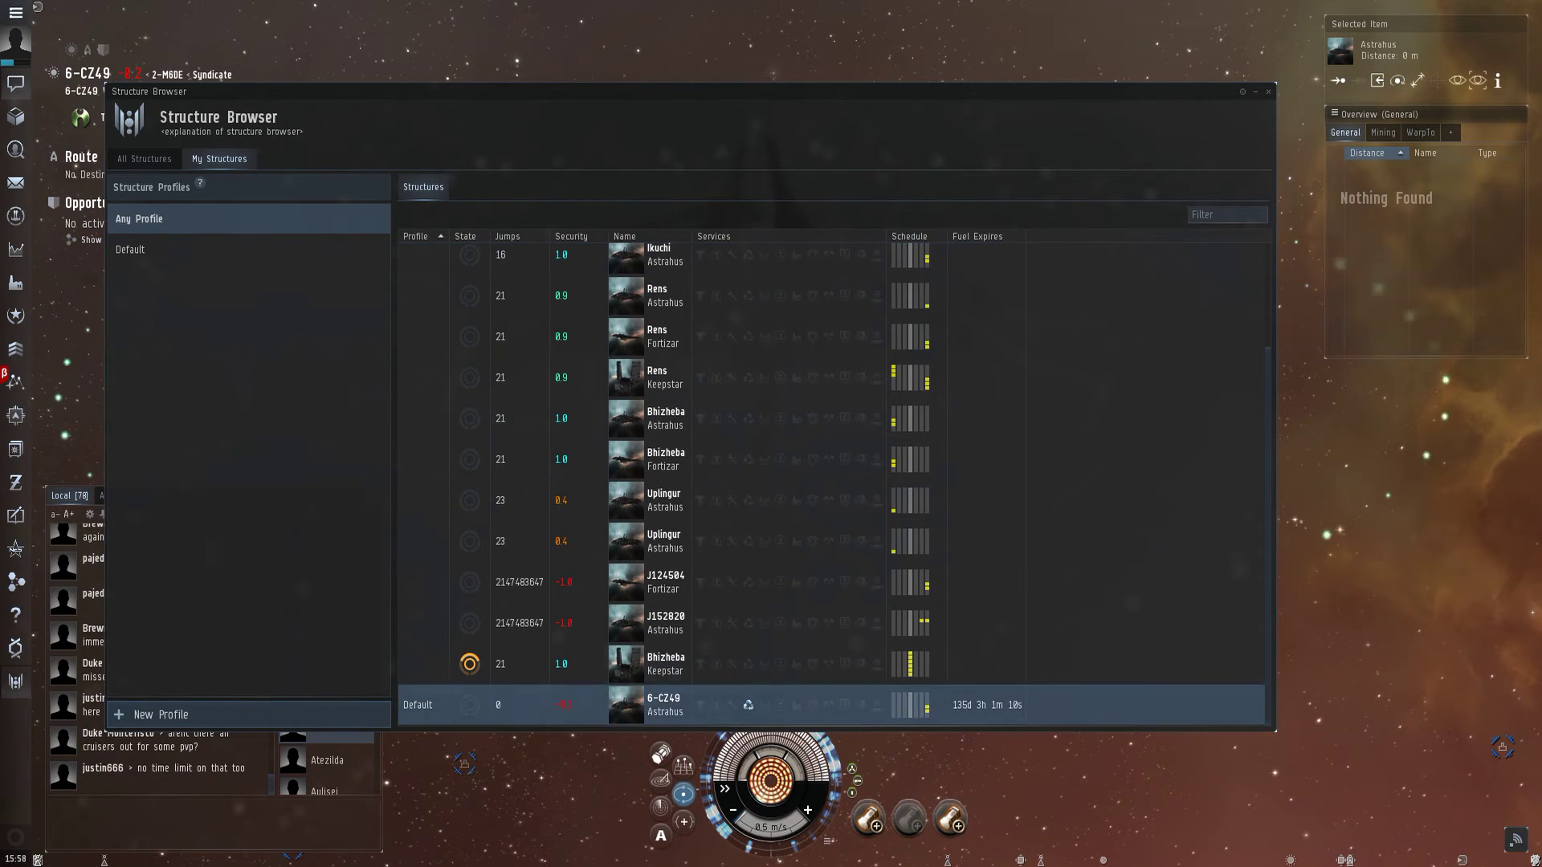
left_click(834, 704)
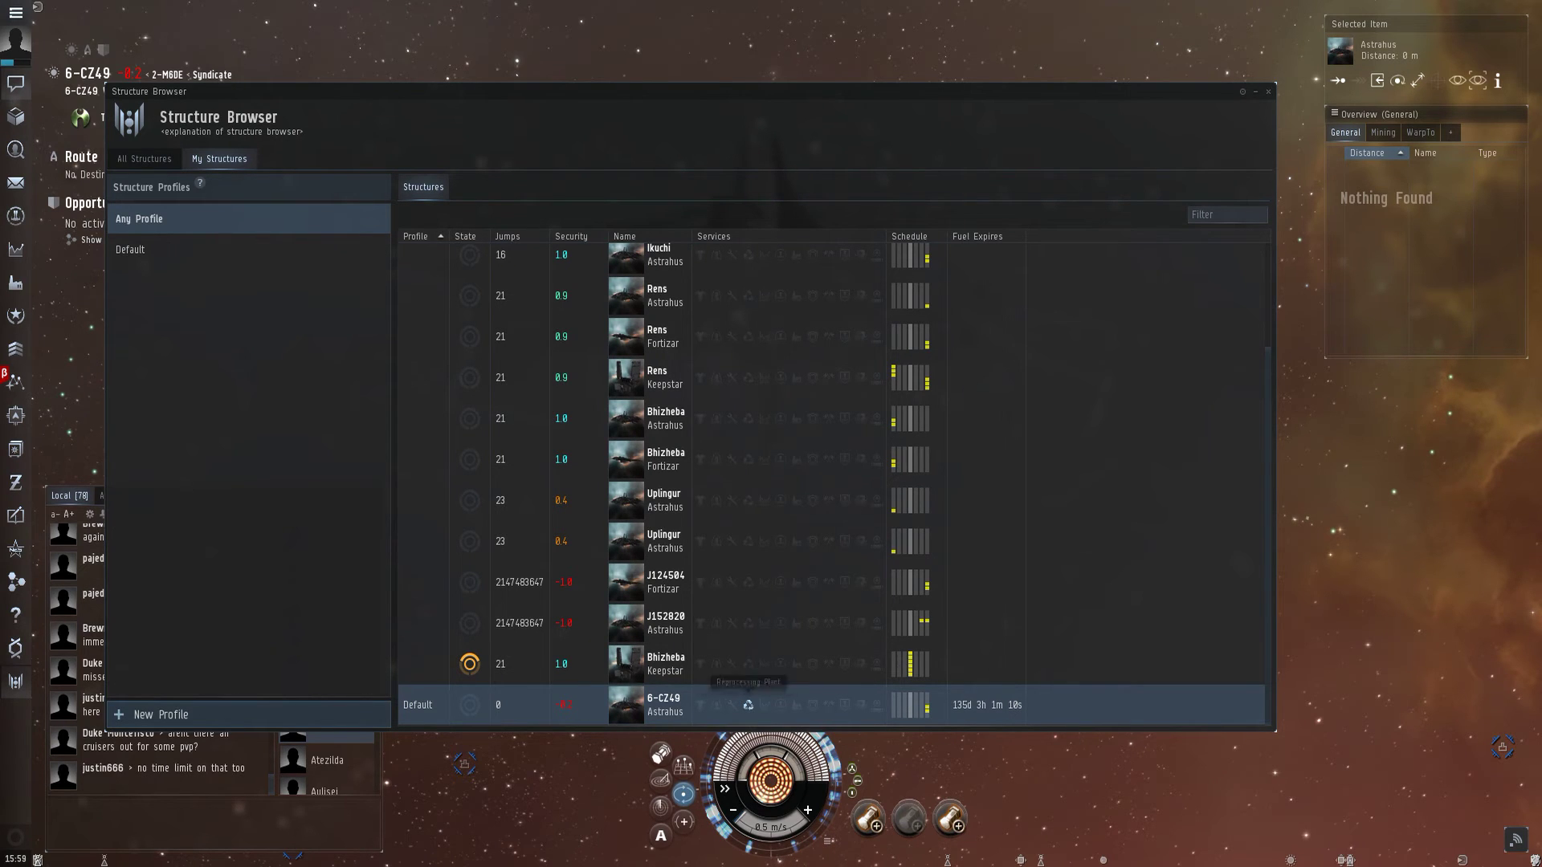
right_click(791, 705)
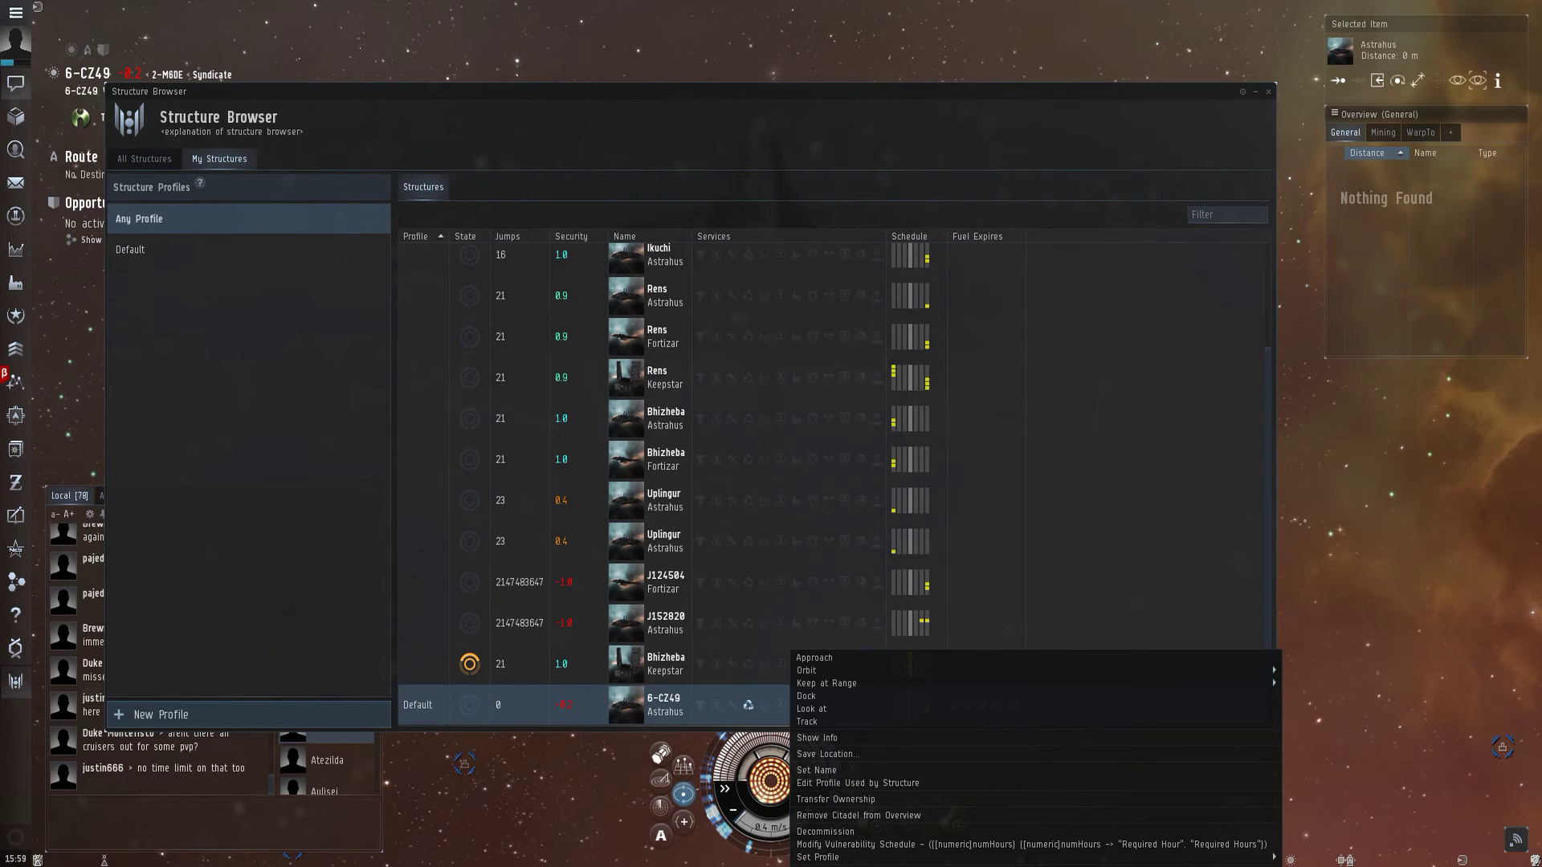
key("Escape")
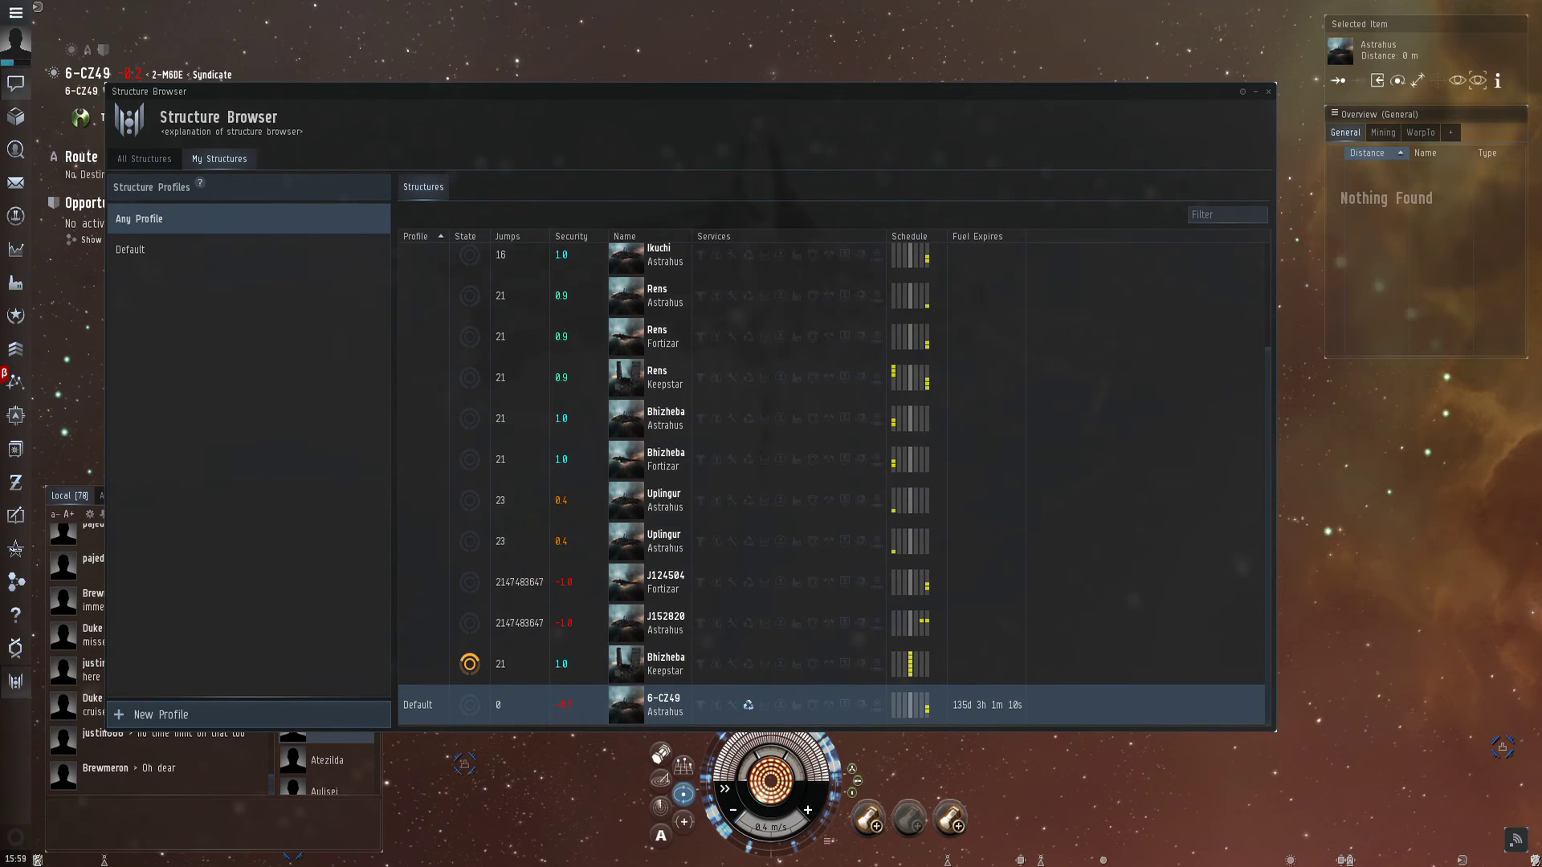
Step: Create a new structure profile named Mine and look at its docking access settings
left_click(161, 713)
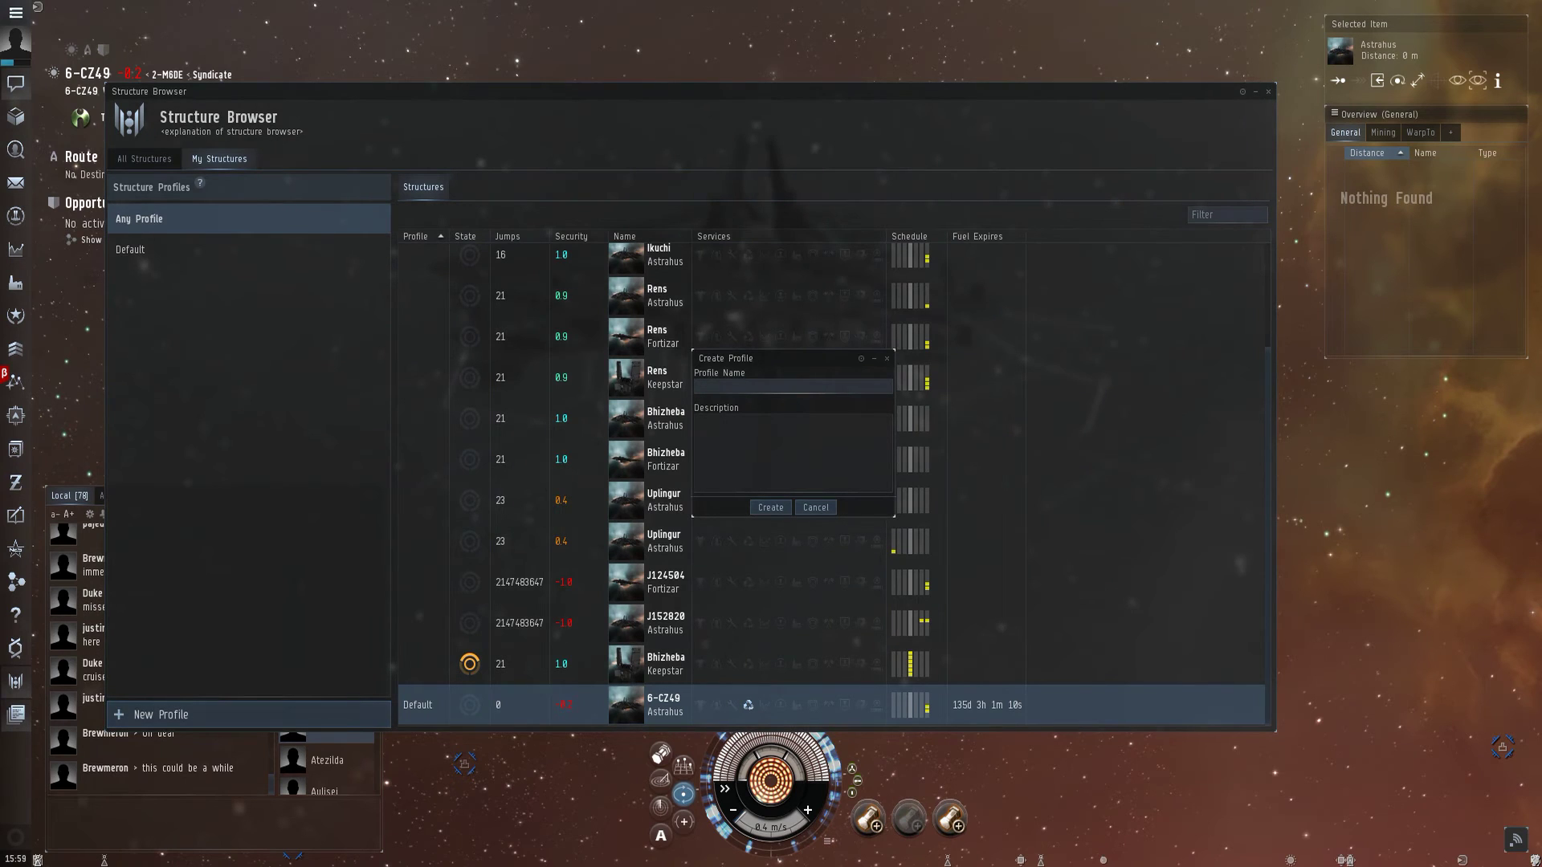
type("Mine")
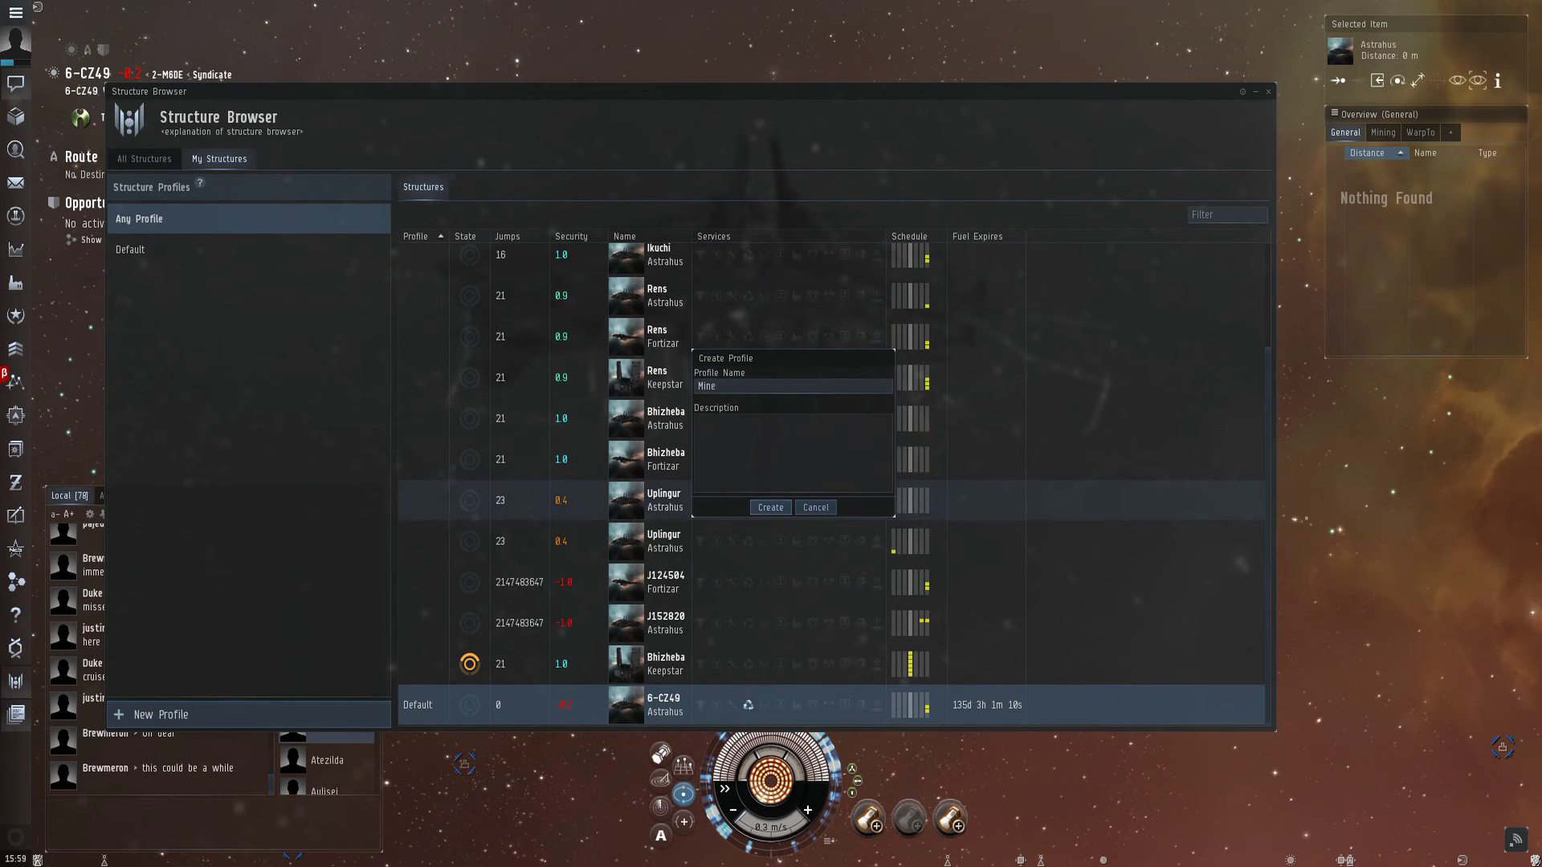
left_click(771, 508)
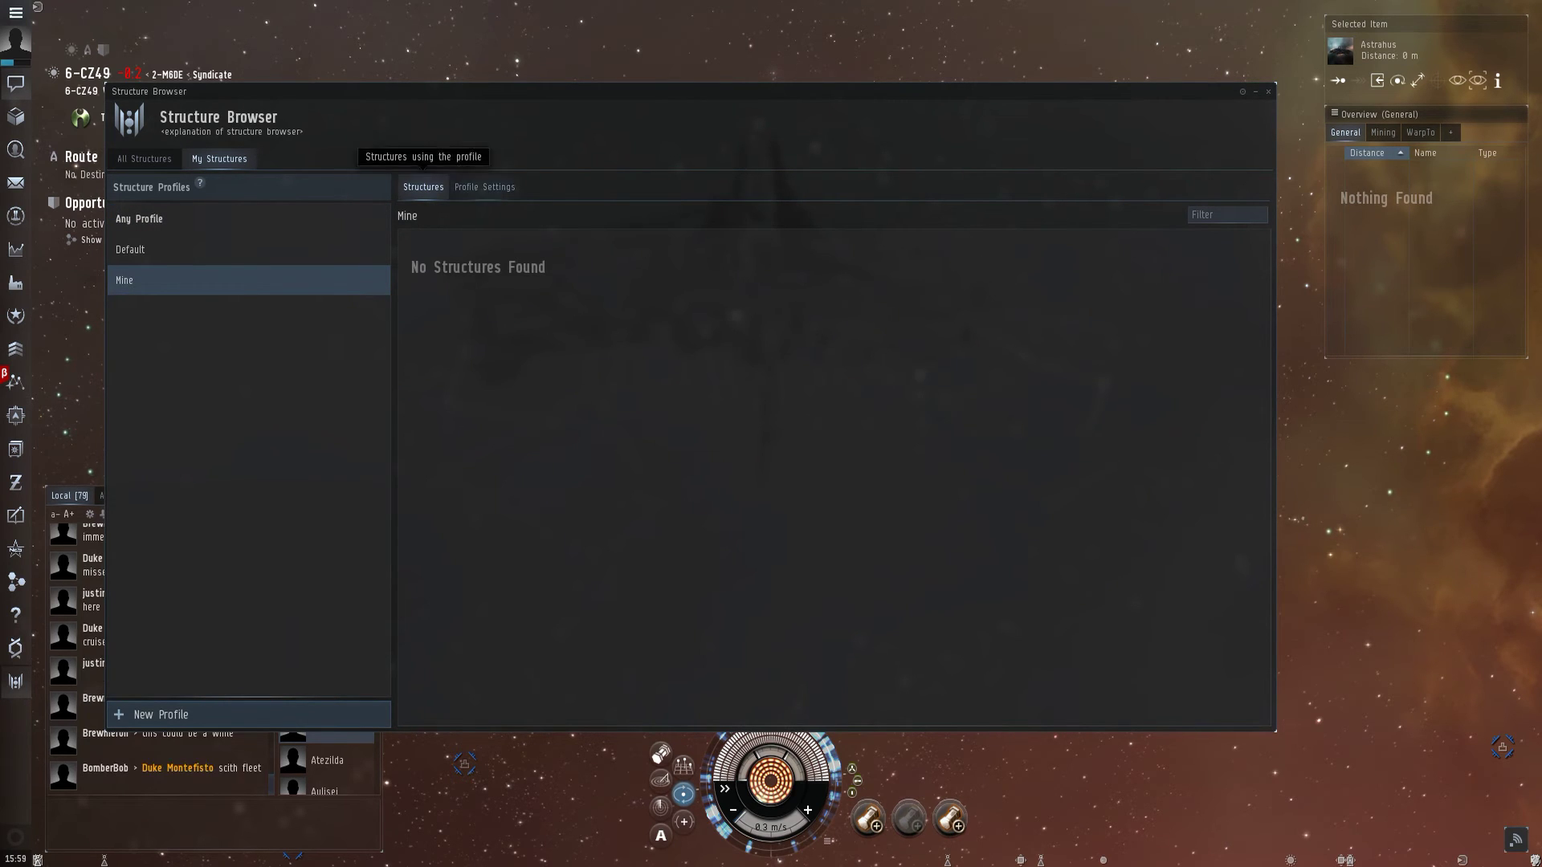
left_click(484, 187)
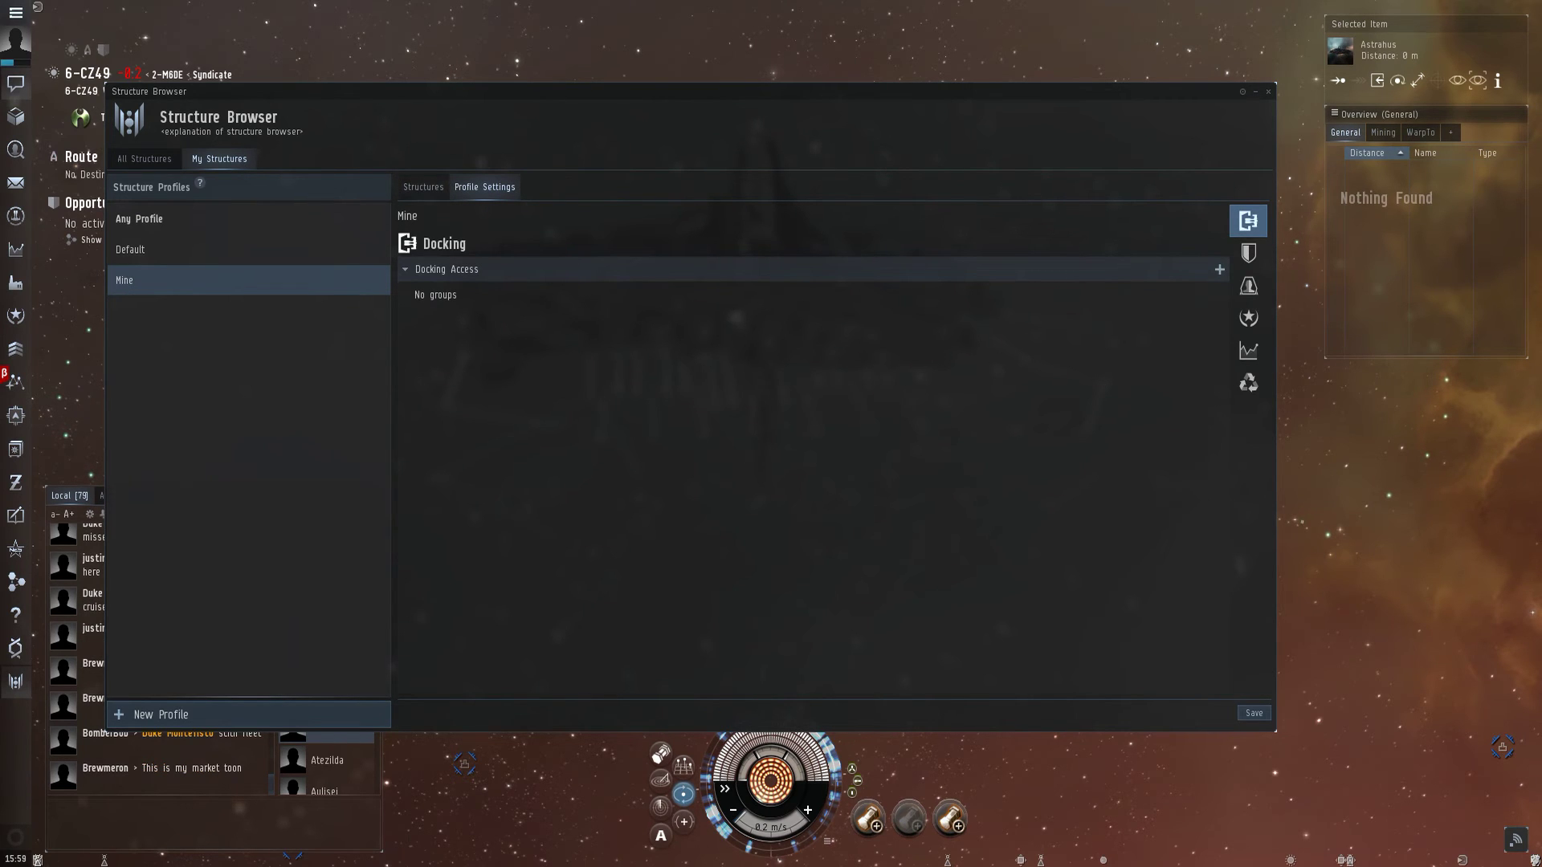
left_click(424, 186)
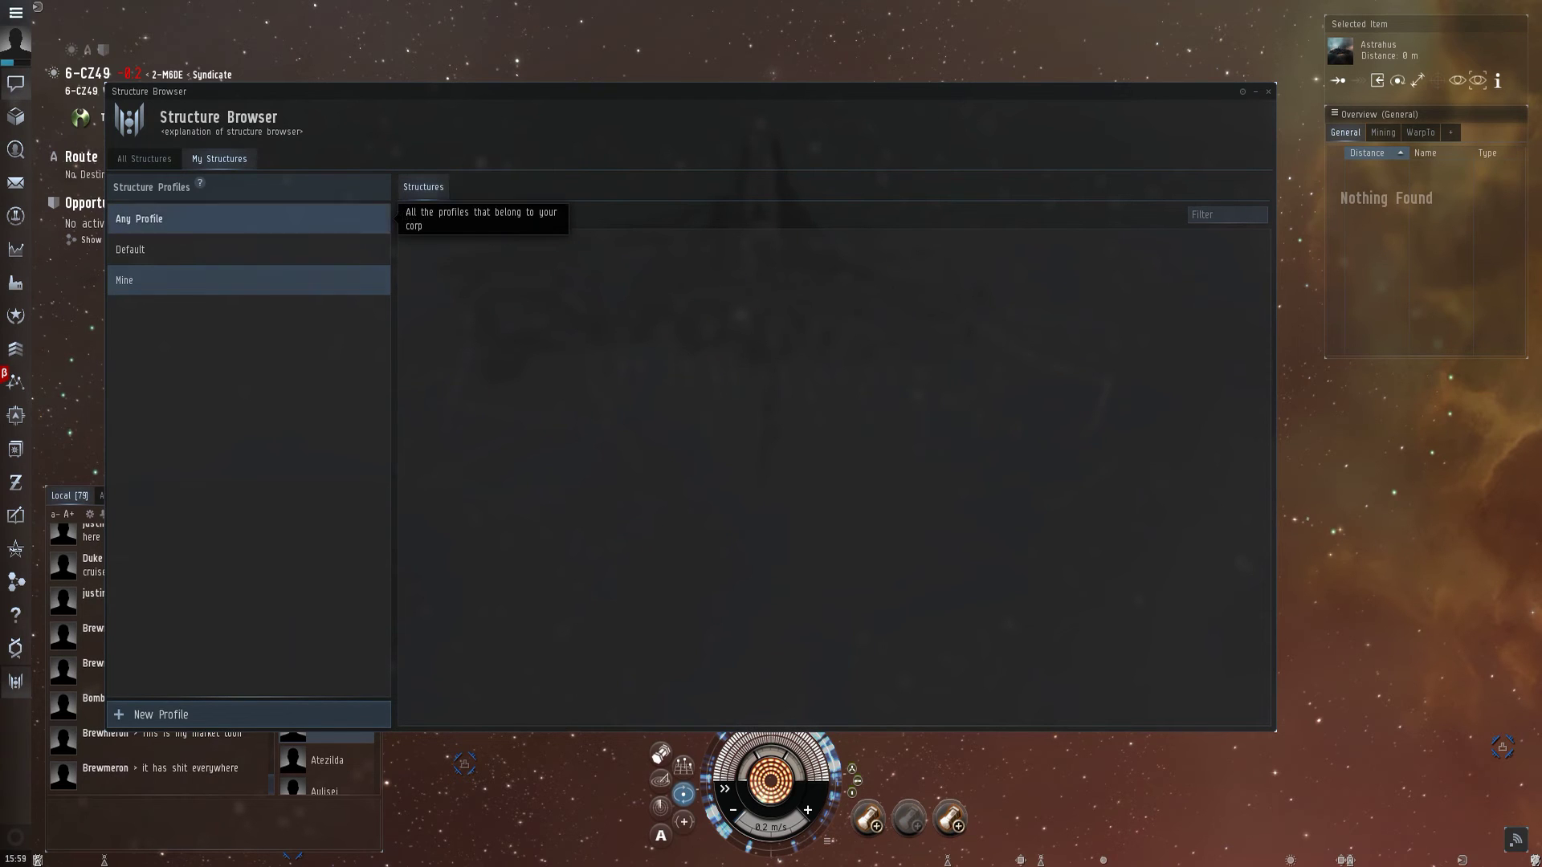
Step: Assign the Mine profile to the 6-CZ49 Astrahus that uses the Default profile
left_click(210, 219)
scroll(627, 377, "down", 3)
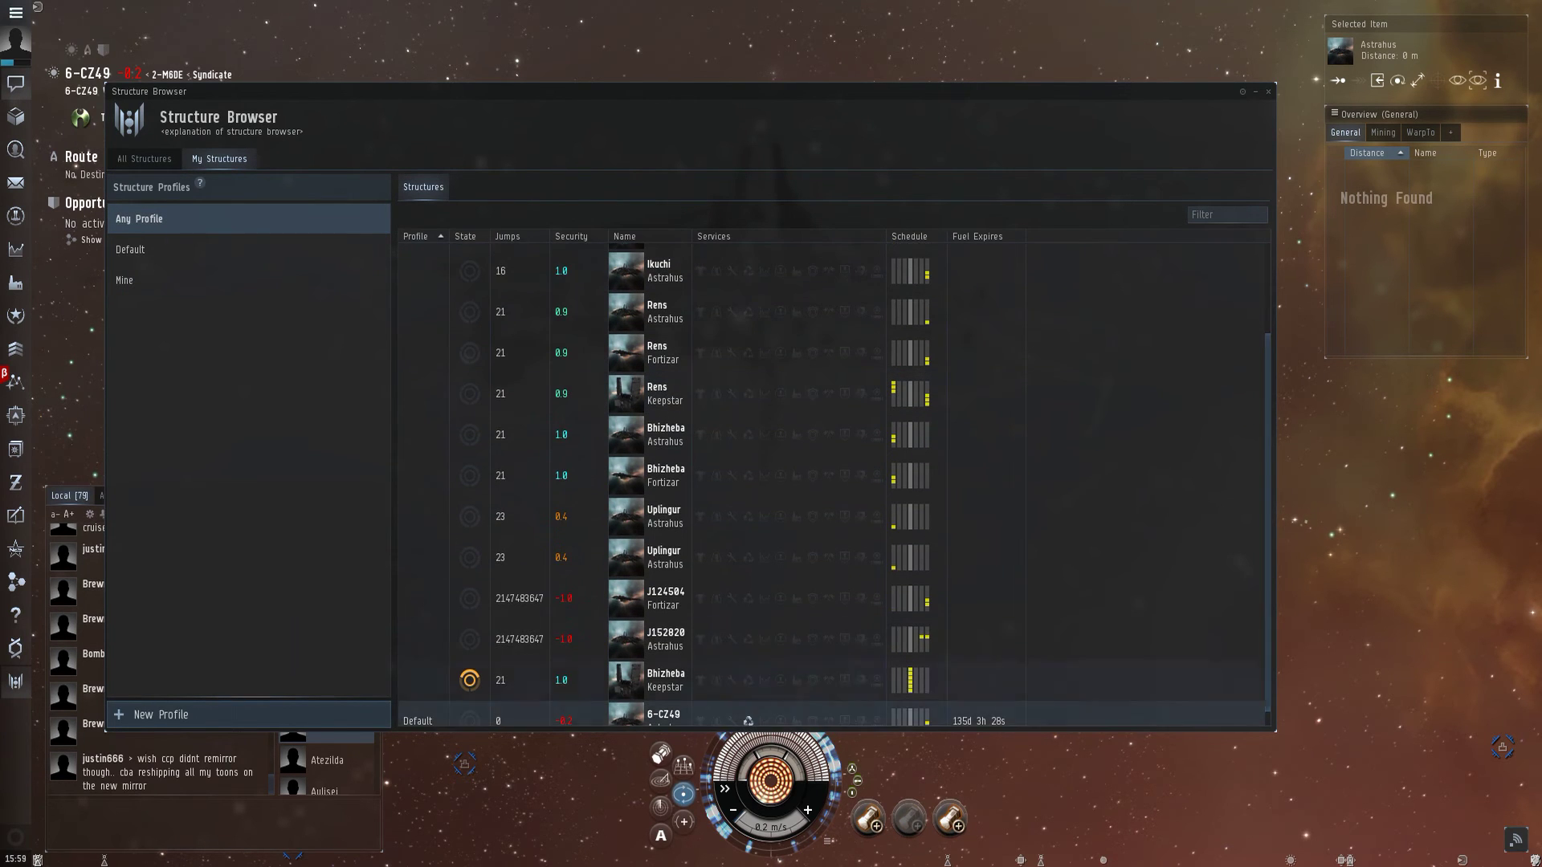
right_click(543, 708)
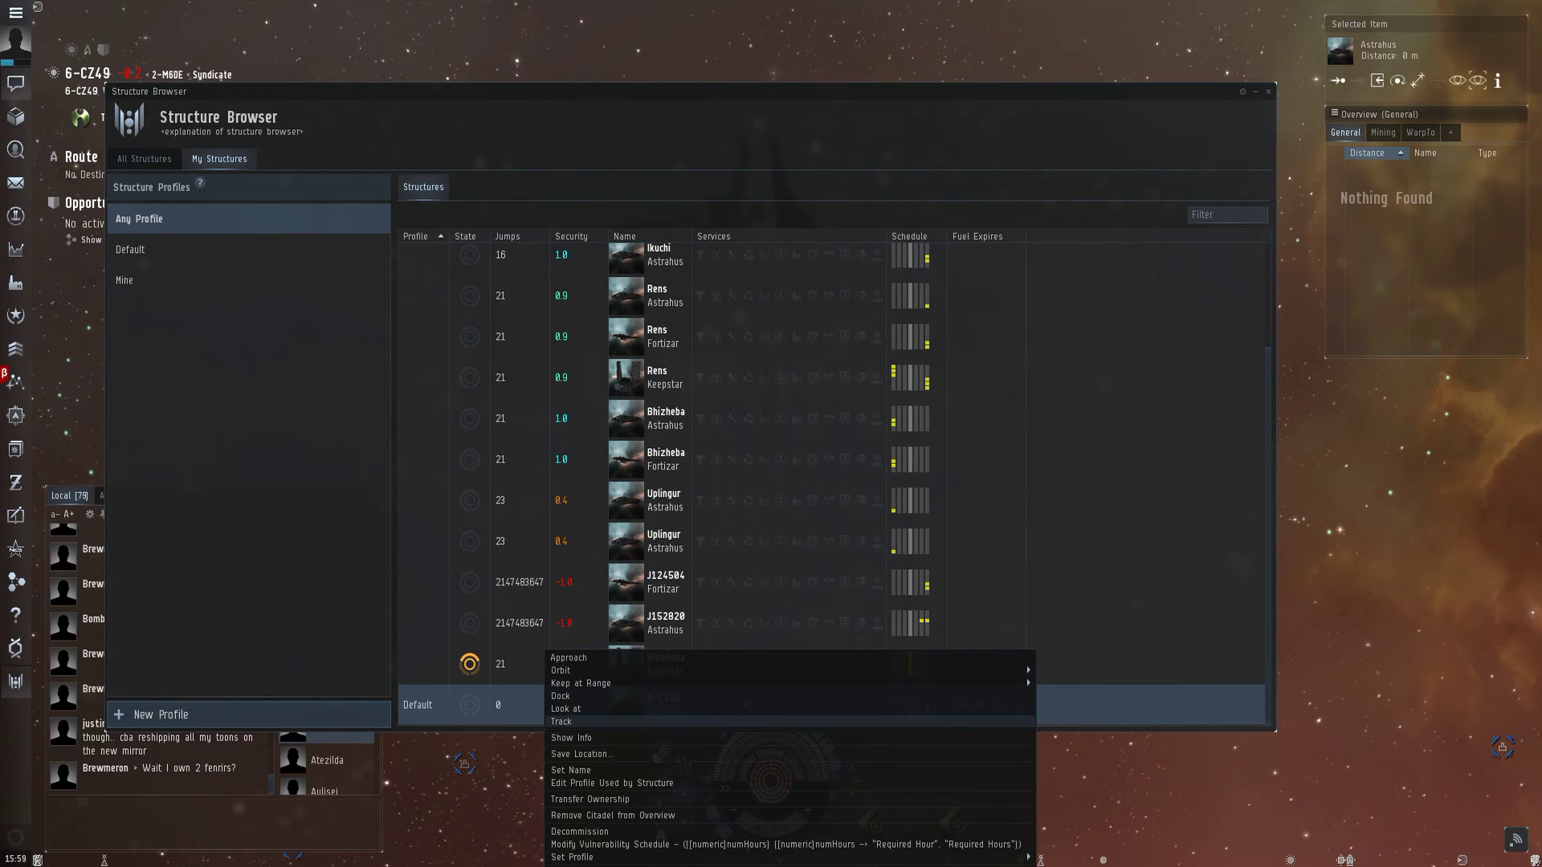
mouse_move(586, 857)
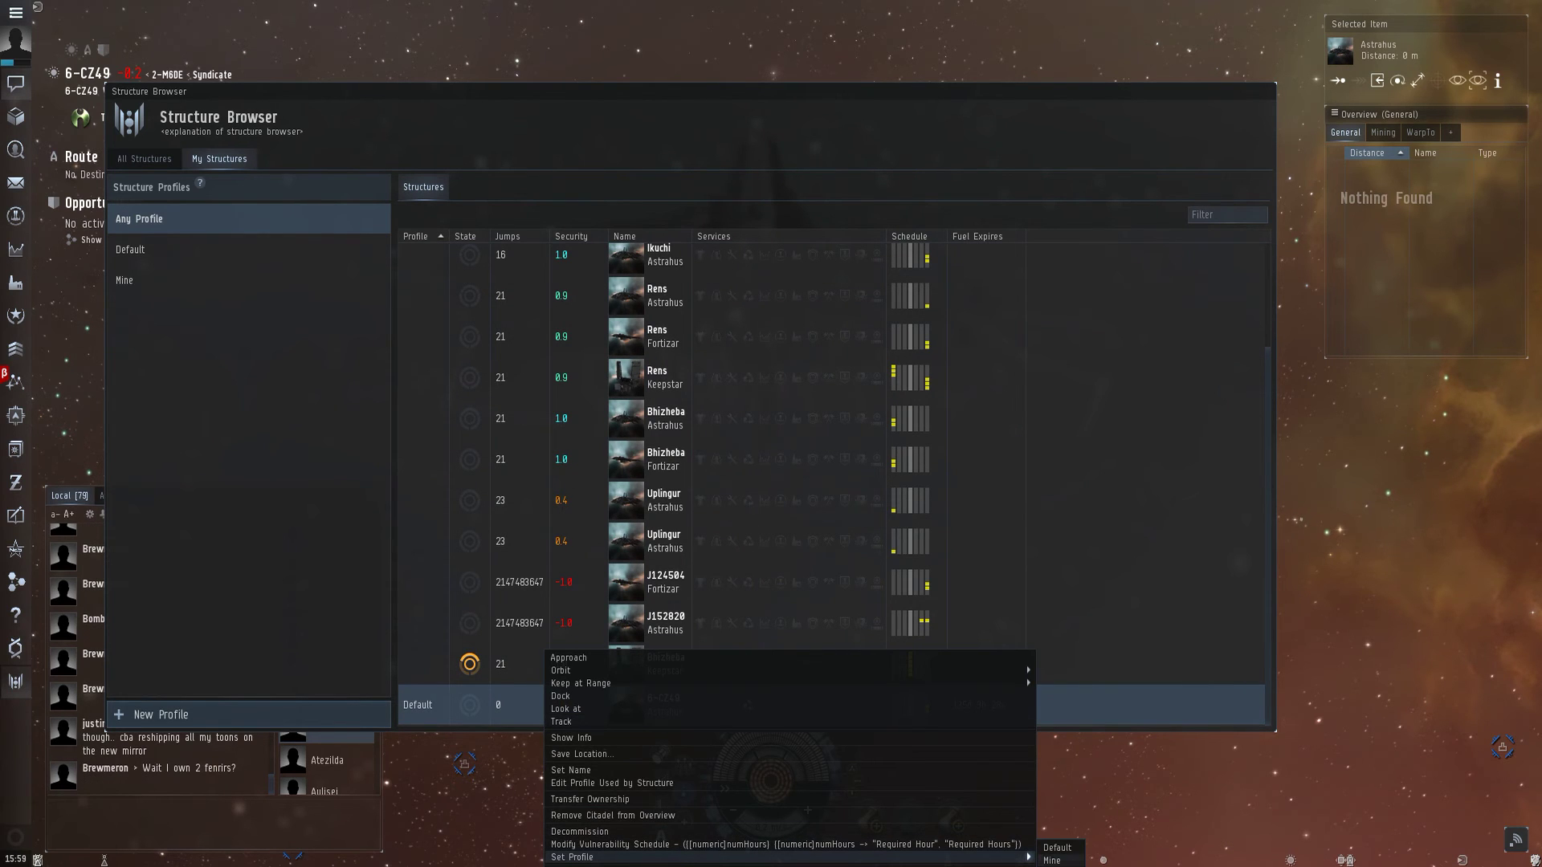
left_click(1054, 860)
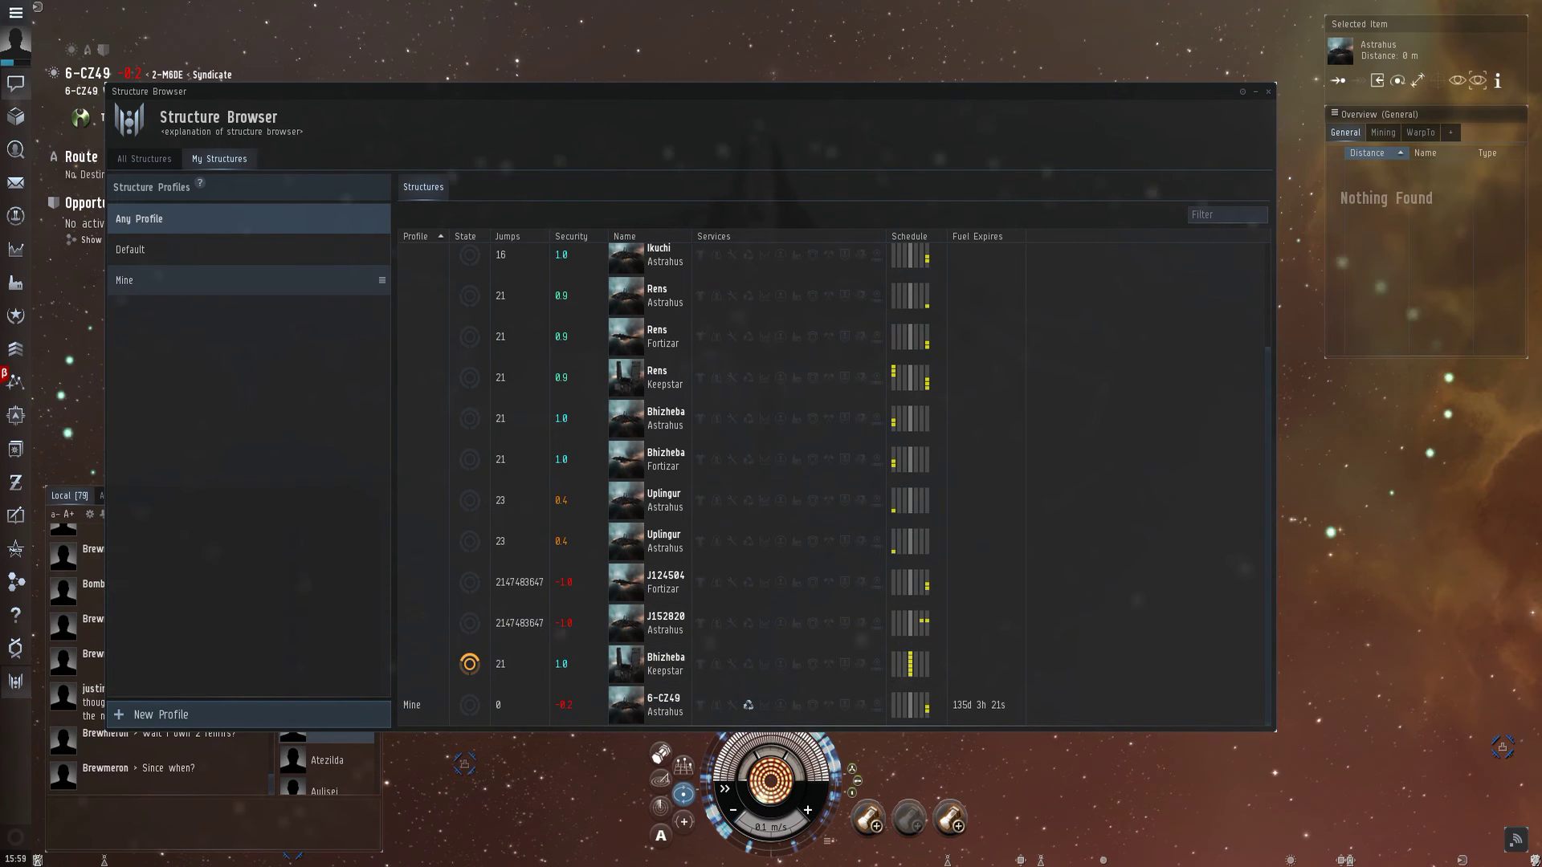
Step: Review the Mine profile's structures and its docking, clone bay and corporation office settings
left_click(233, 280)
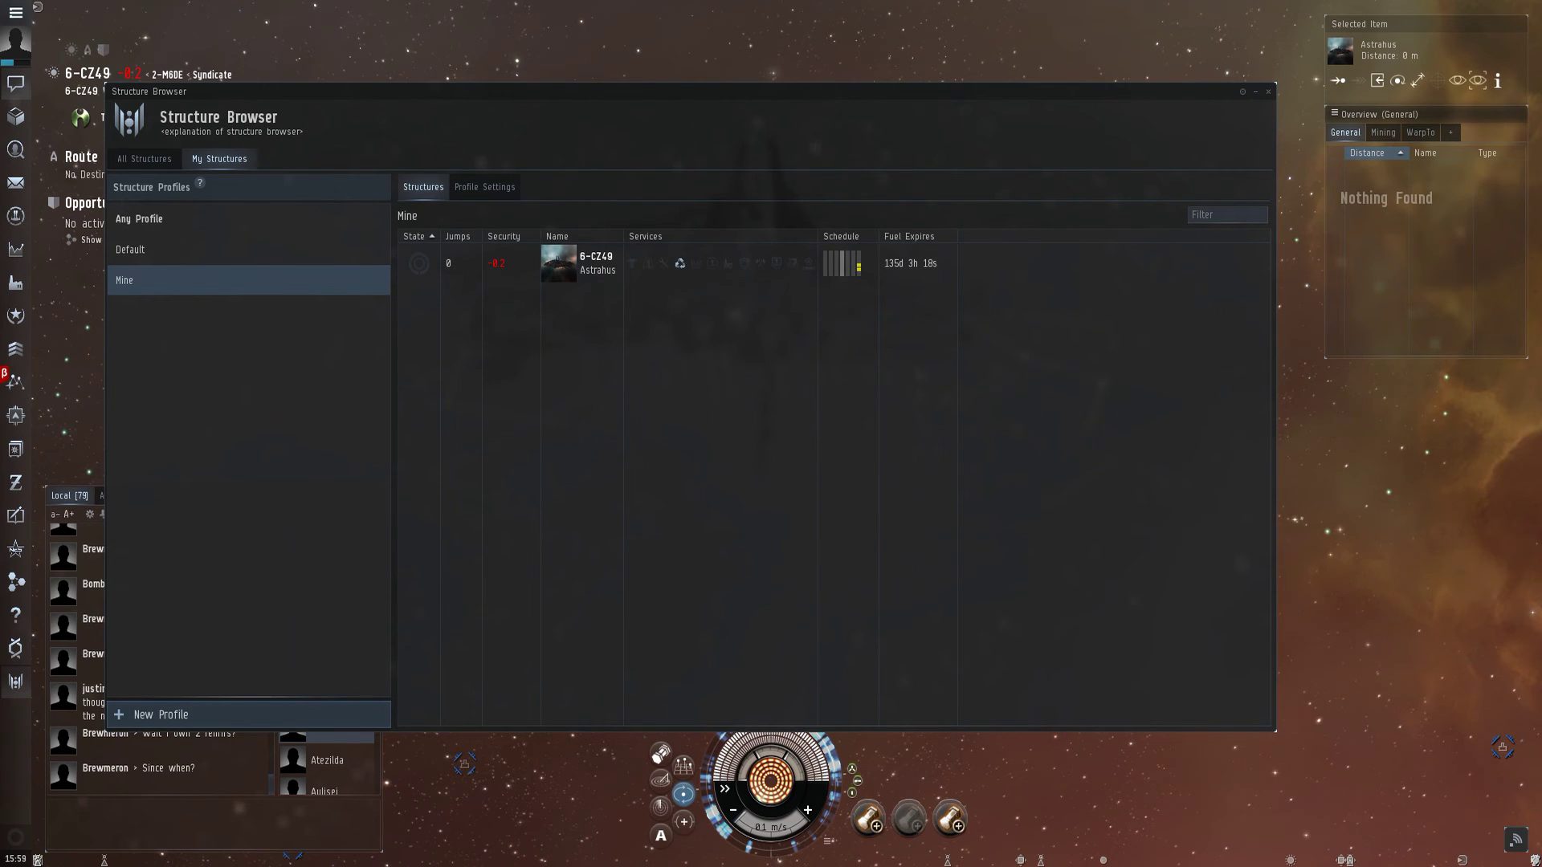
left_click(484, 186)
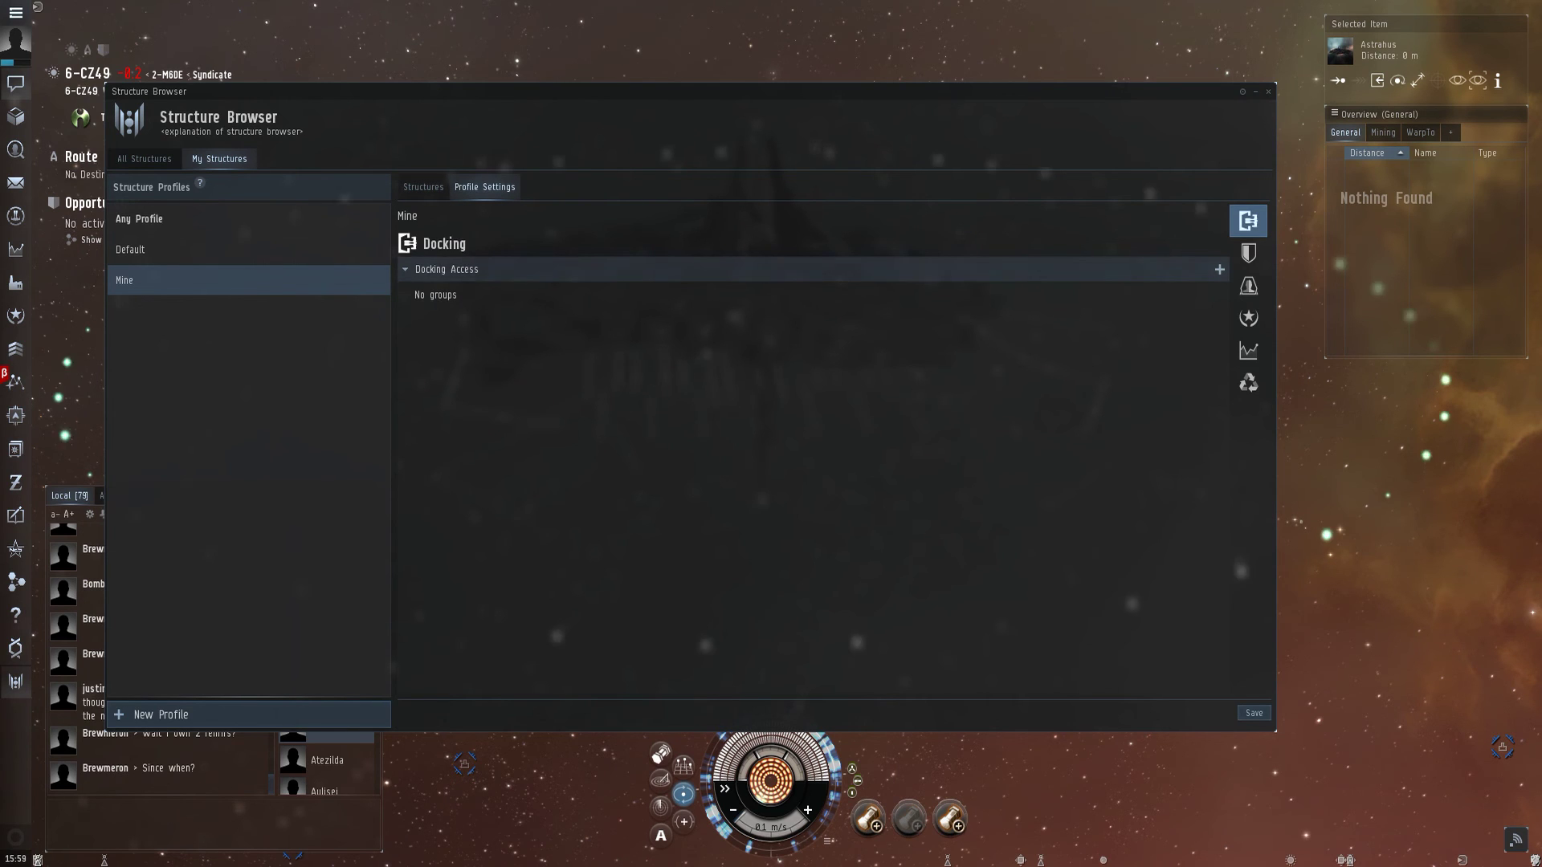
left_click(1247, 253)
left_click(1247, 286)
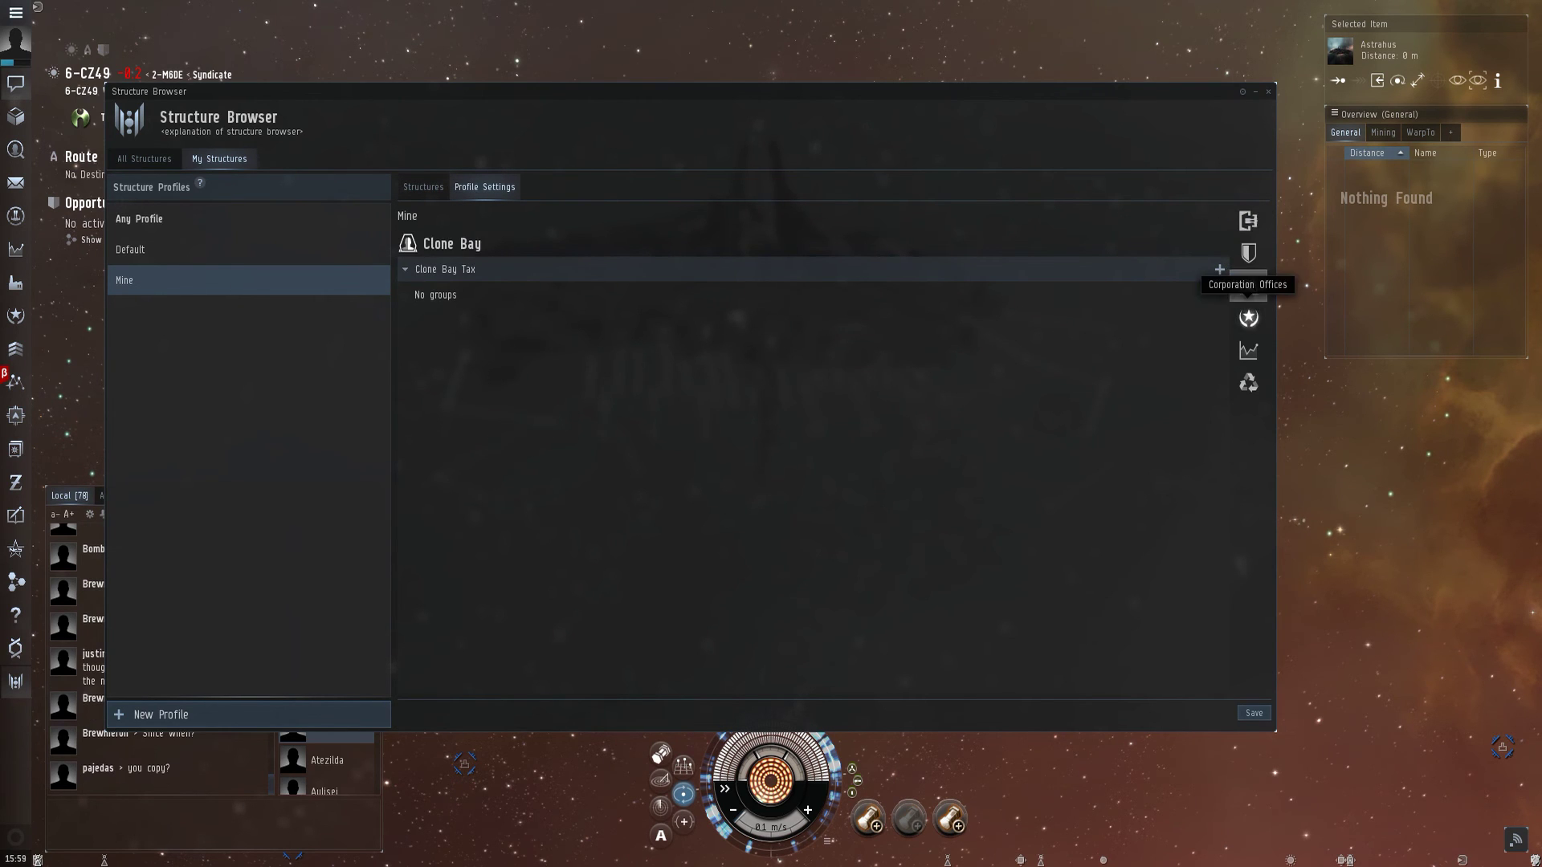
left_click(1248, 318)
left_click_drag(963, 95, 985, 356)
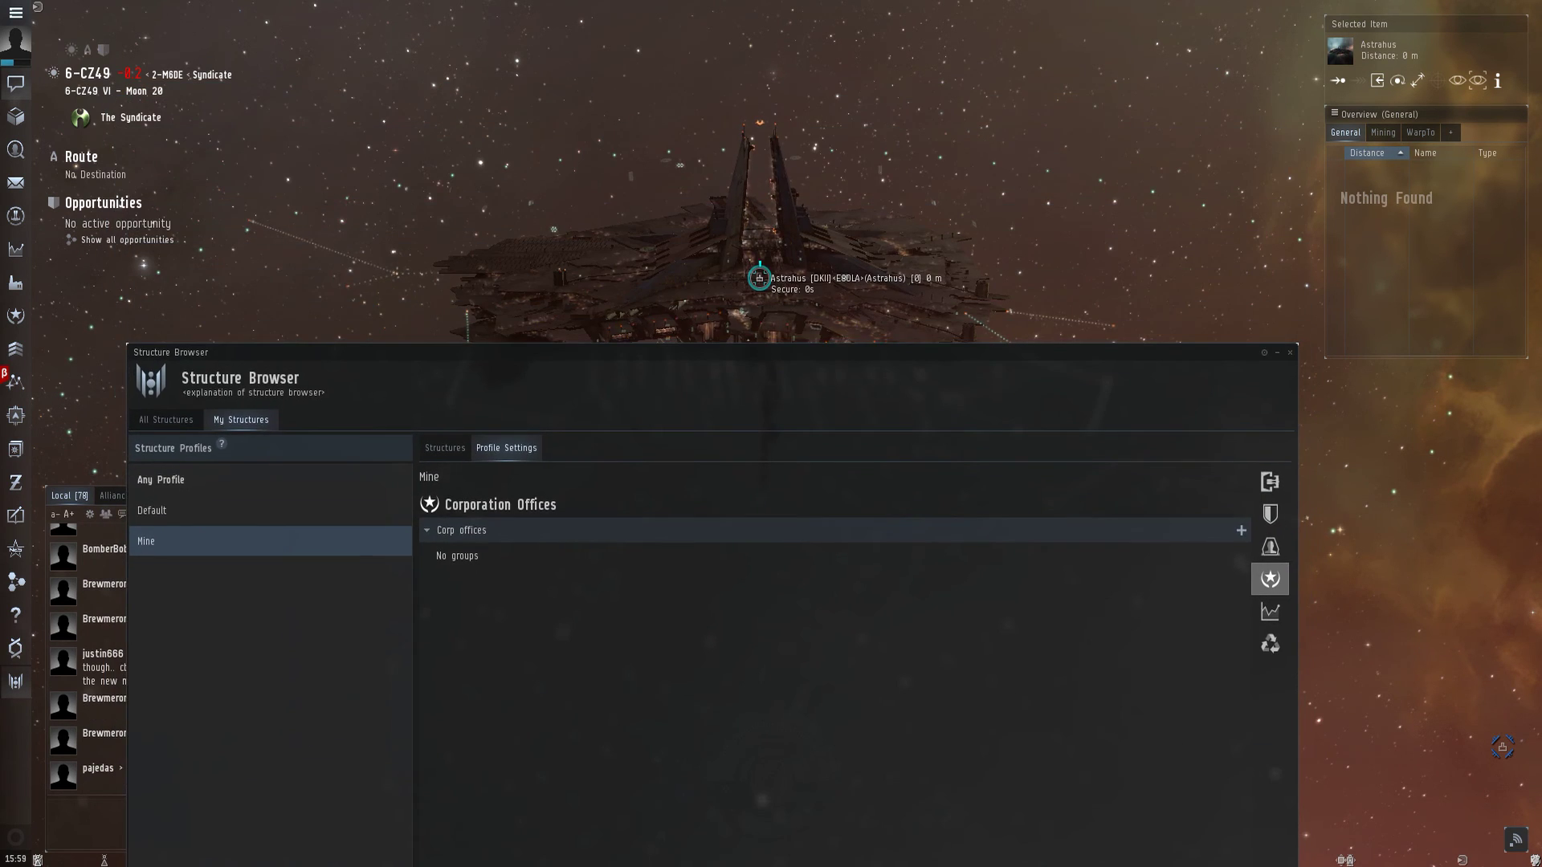
Step: Try to dock at the Astrahus before any group has docking access in the Mine profile
left_click_drag(758, 305, 758, 244)
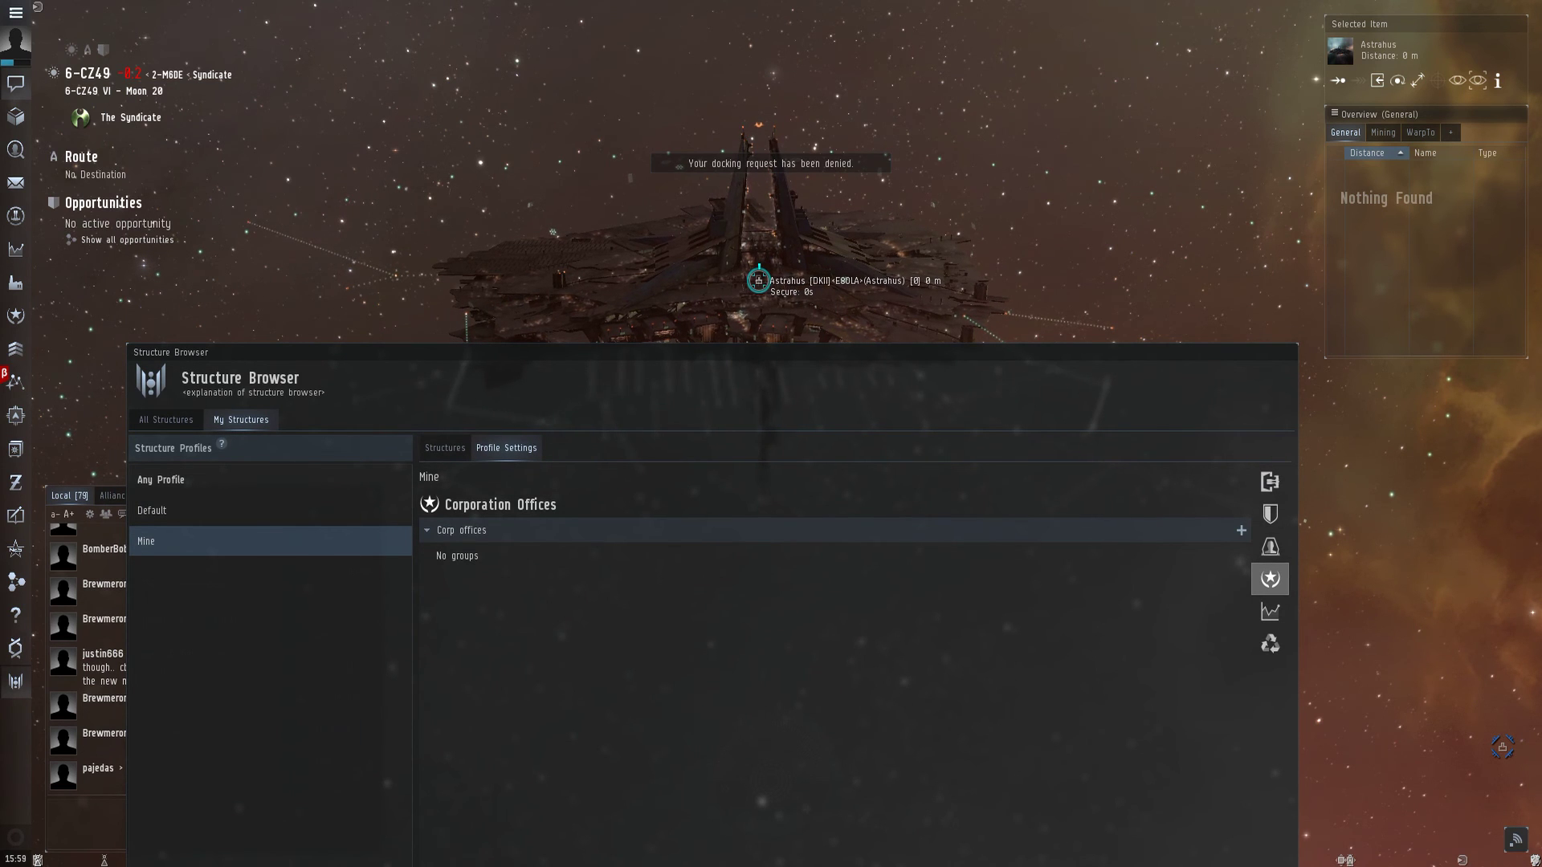
Step: Add the Mine access group to Docking Access in the Mine profile's docking settings
left_click_drag(755, 353, 800, 213)
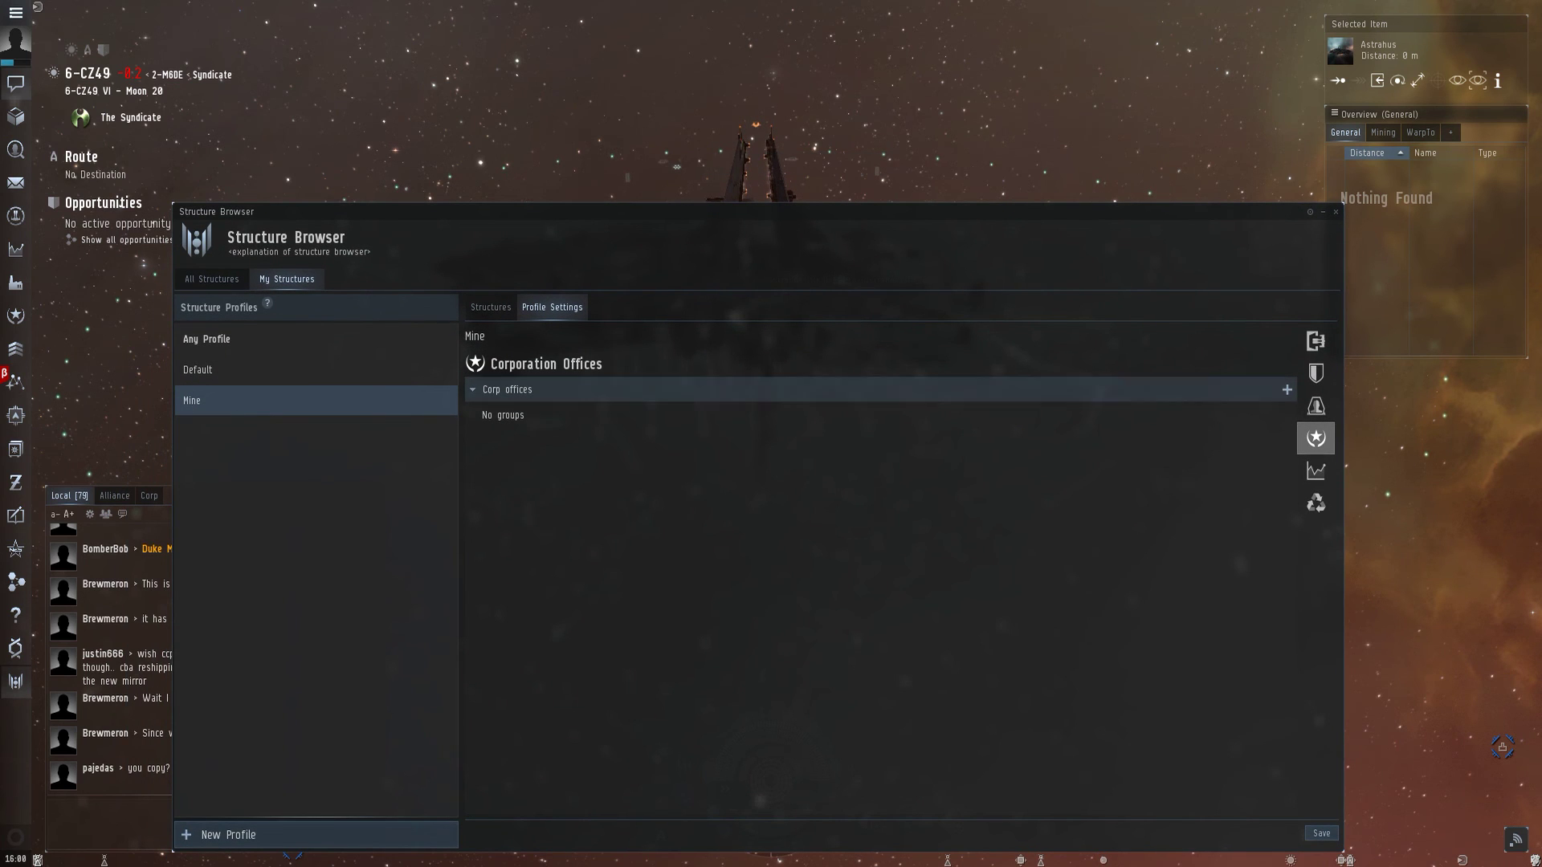
left_click(1315, 341)
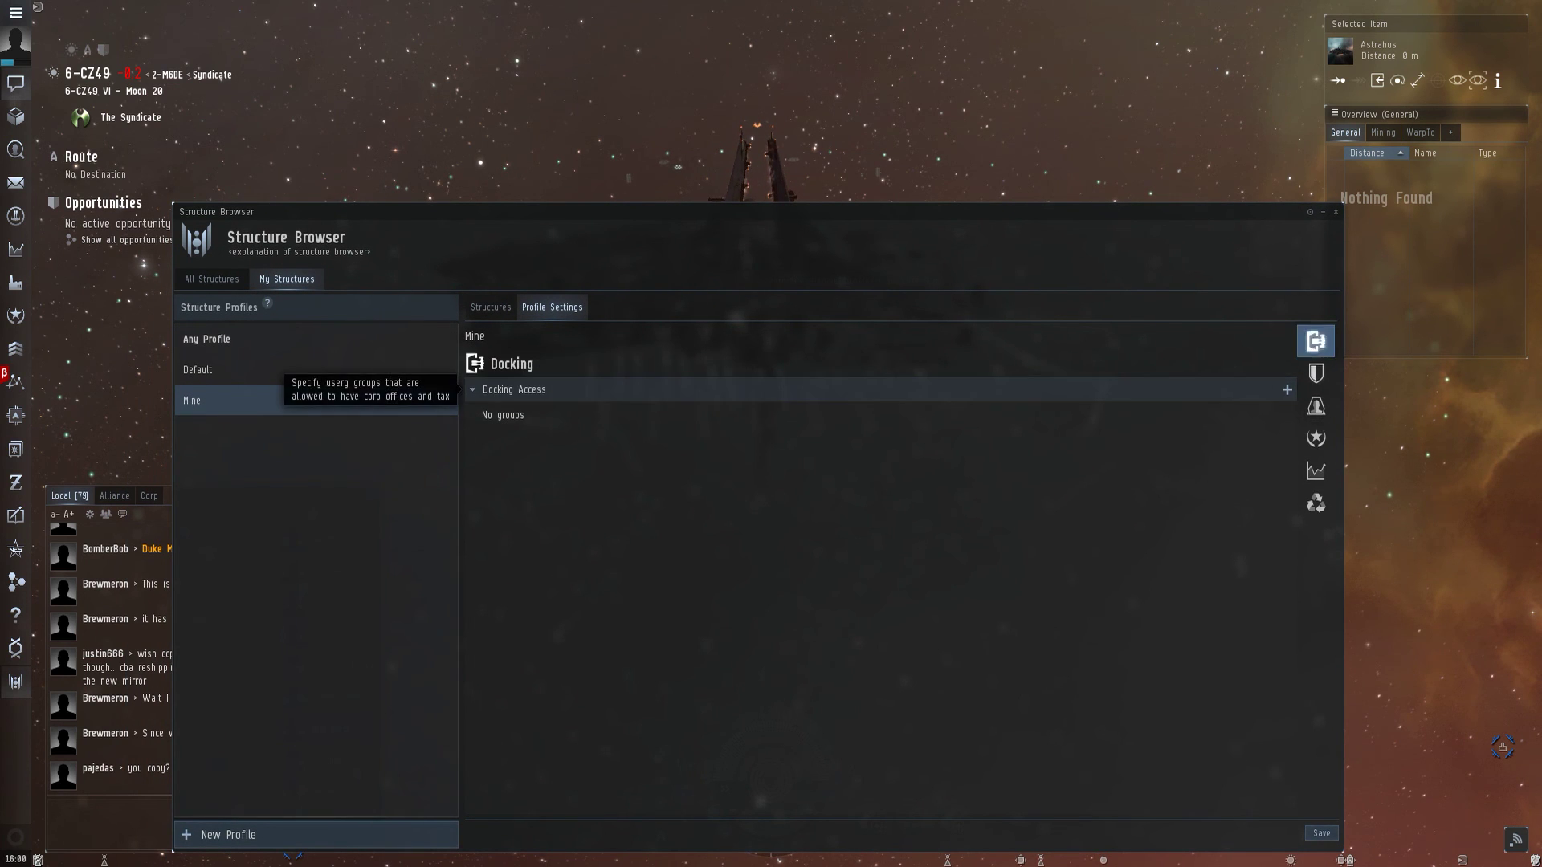
left_click(1287, 390)
mouse_move(1317, 394)
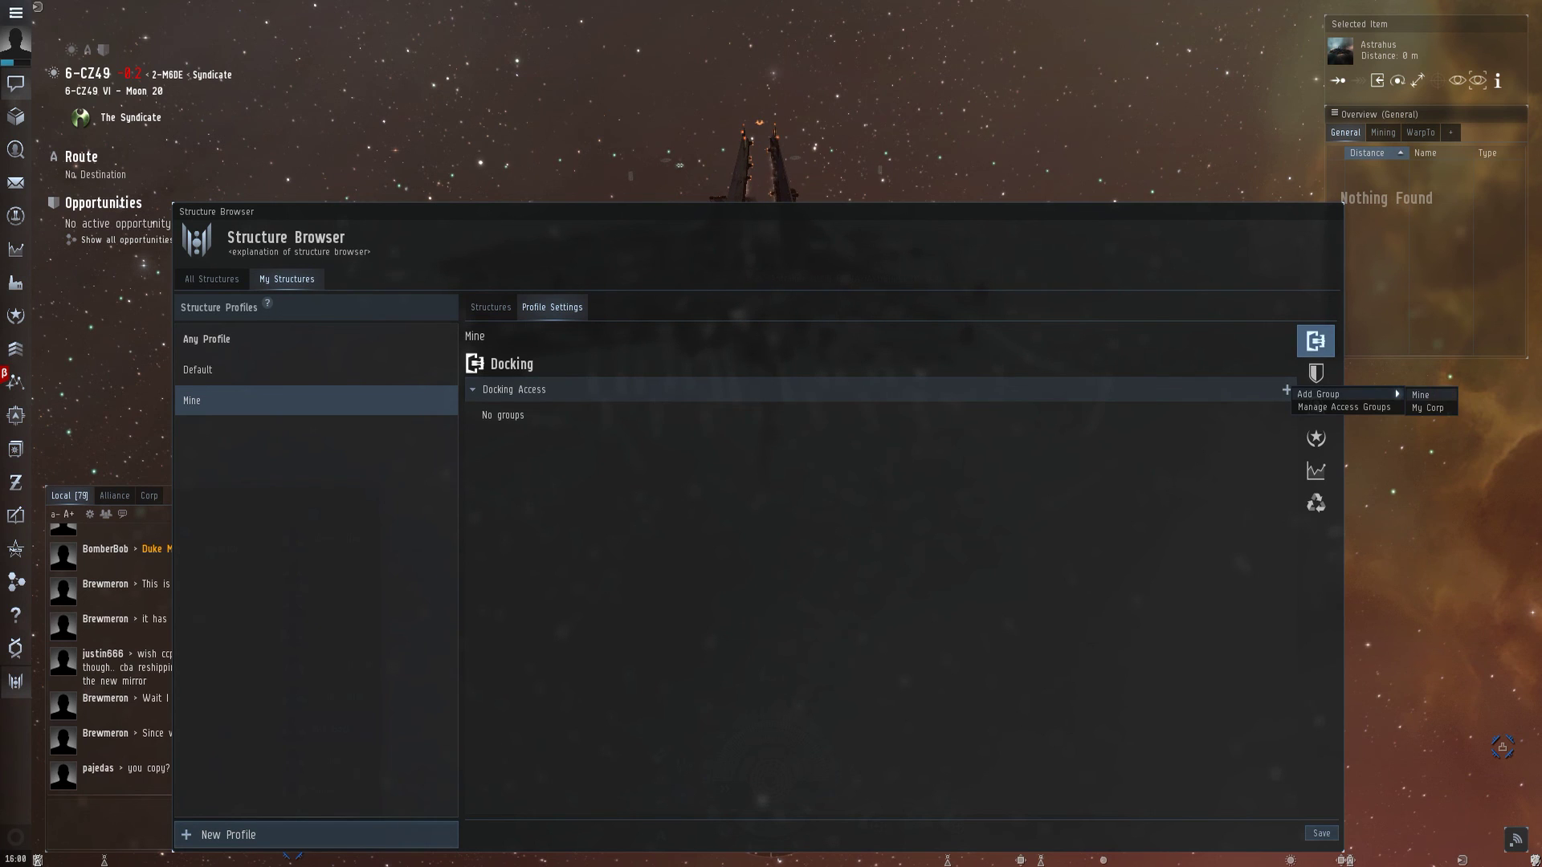
left_click(1421, 394)
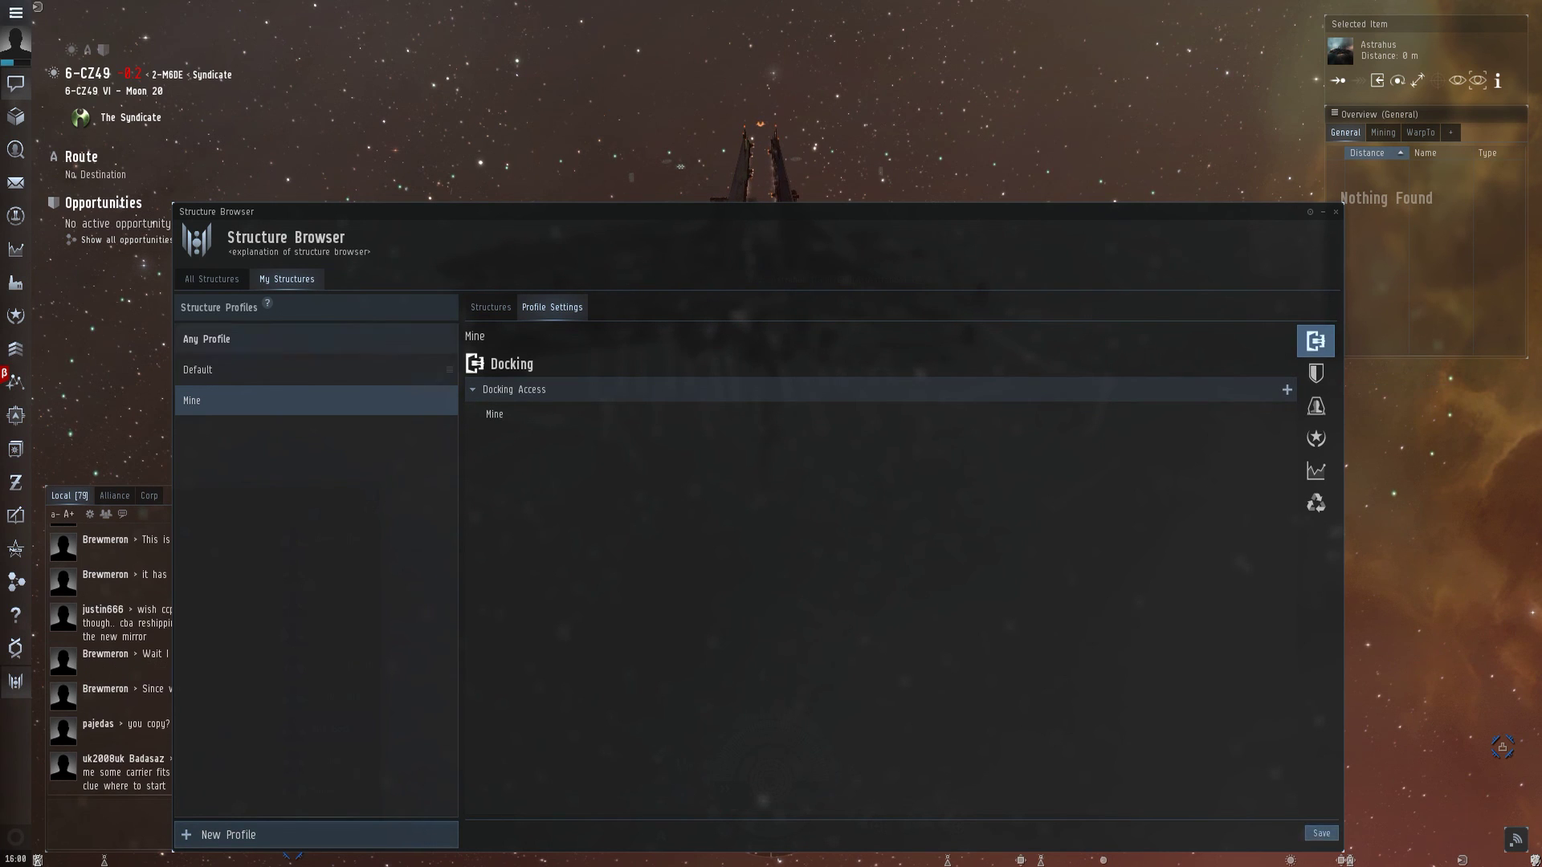
Step: Move the Structure Browser down to uncover the Astrahus and request docking at it
left_click_drag(771, 211, 777, 359)
left_click_drag(750, 285, 750, 225)
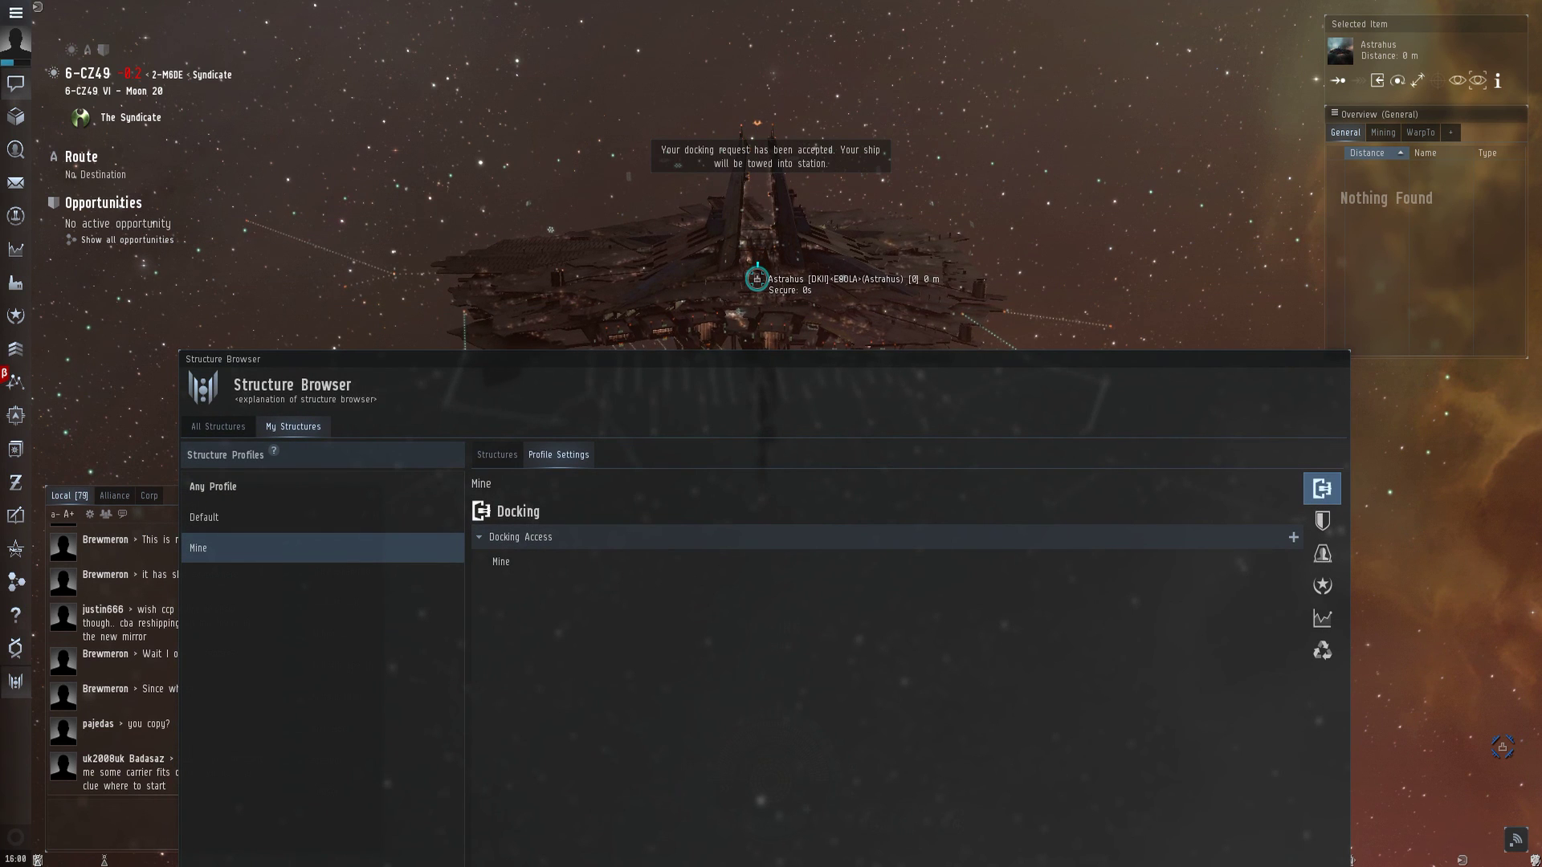